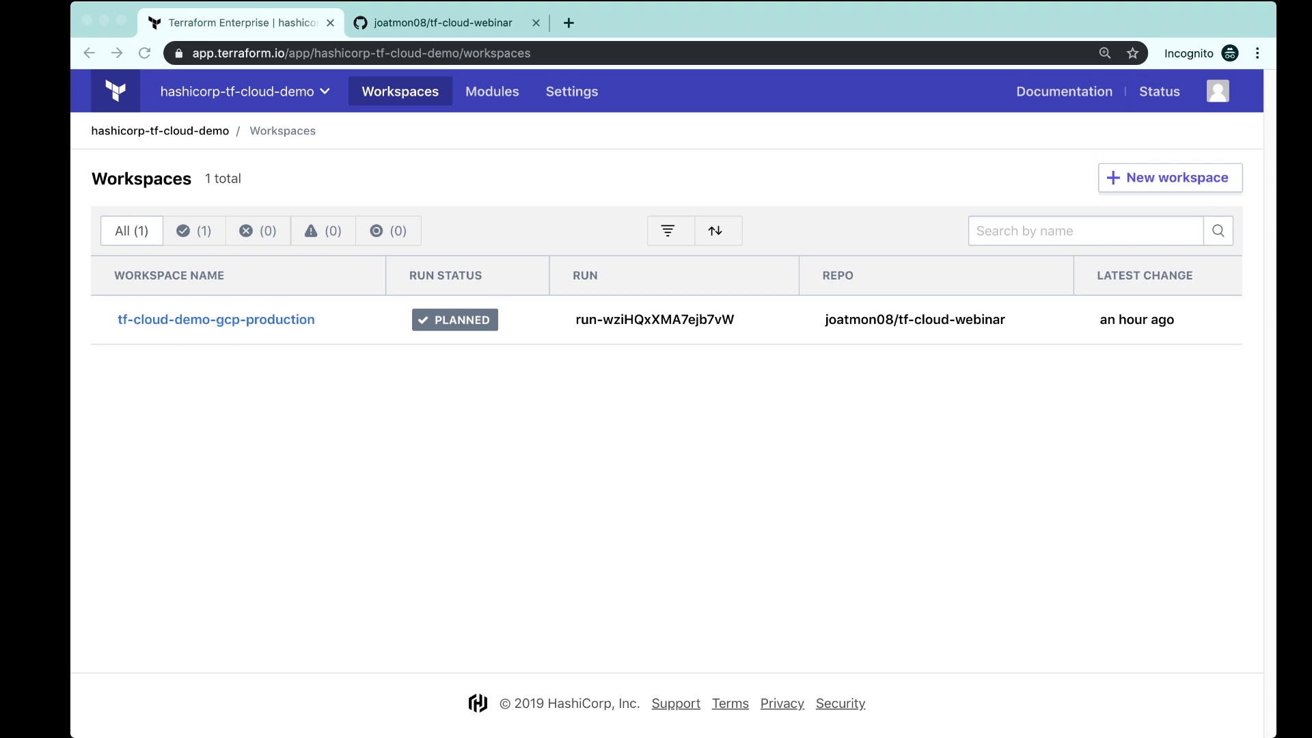
Step: Open the organization's VCS provider settings and examine the fields required to add a GitHub.com provider
{"action": "left_click", "coordinate": [572, 92]}
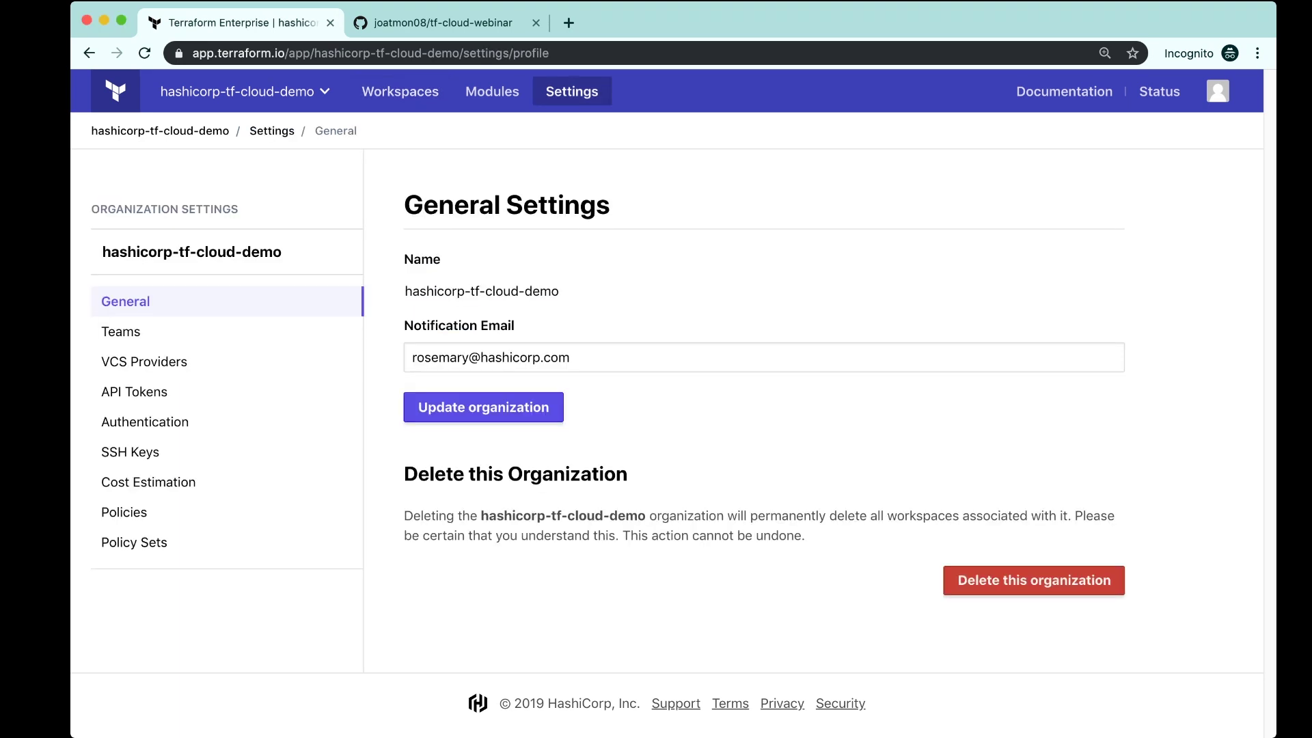
{"action": "left_click", "coordinate": [144, 362]}
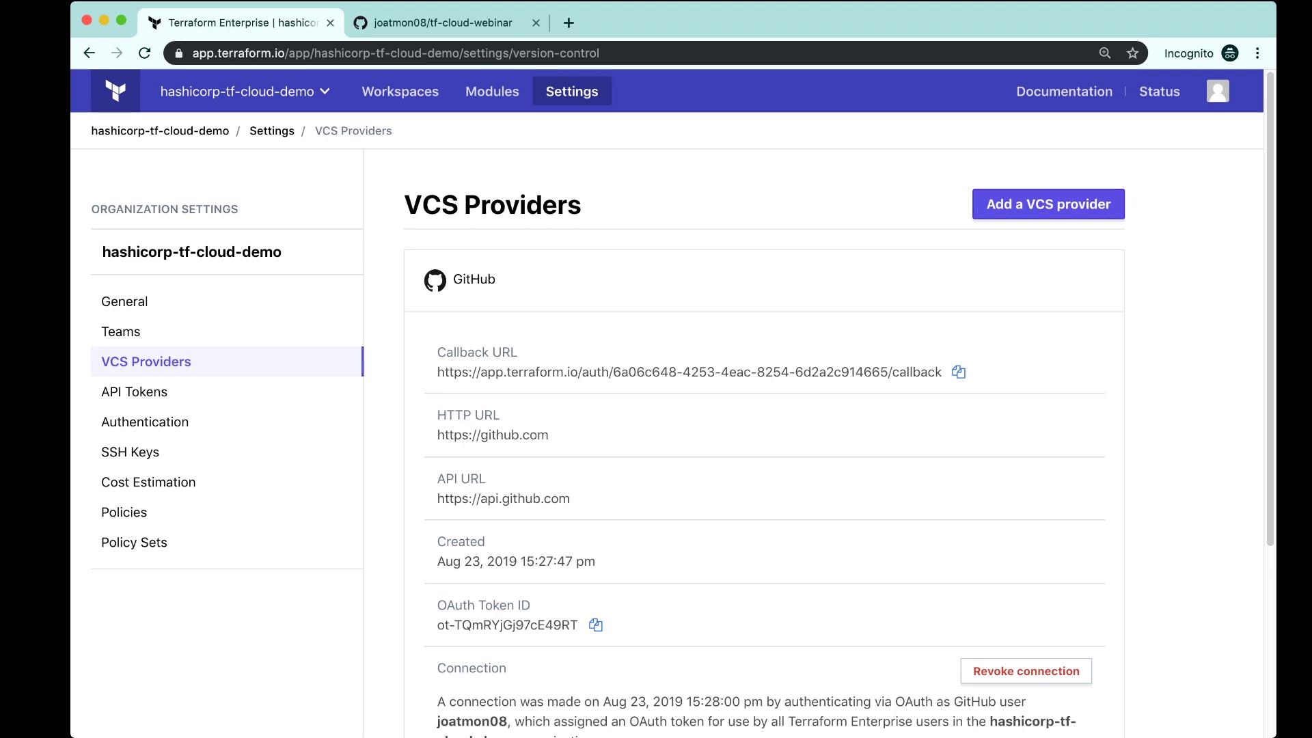
{"action": "left_click", "coordinate": [1048, 203]}
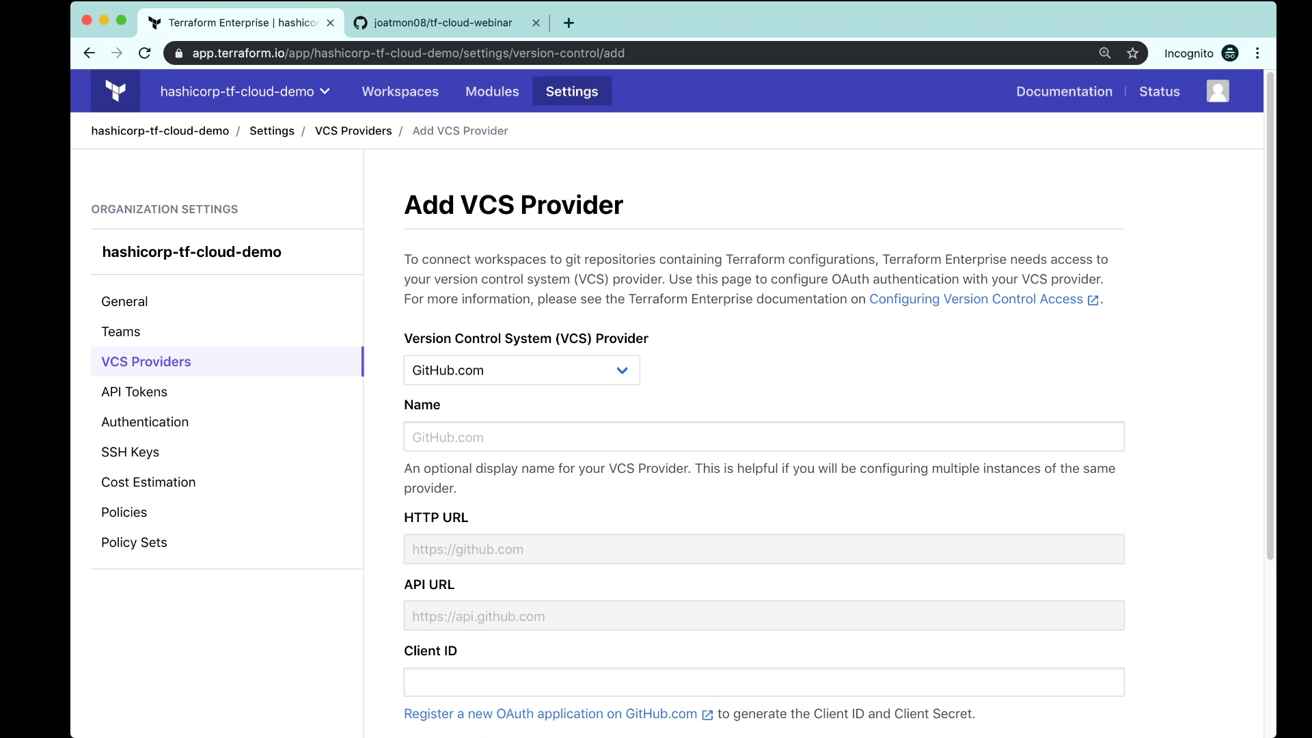
{"action": "scroll", "coordinate": [672, 403], "scroll_direction": "down", "scroll_amount": 3}
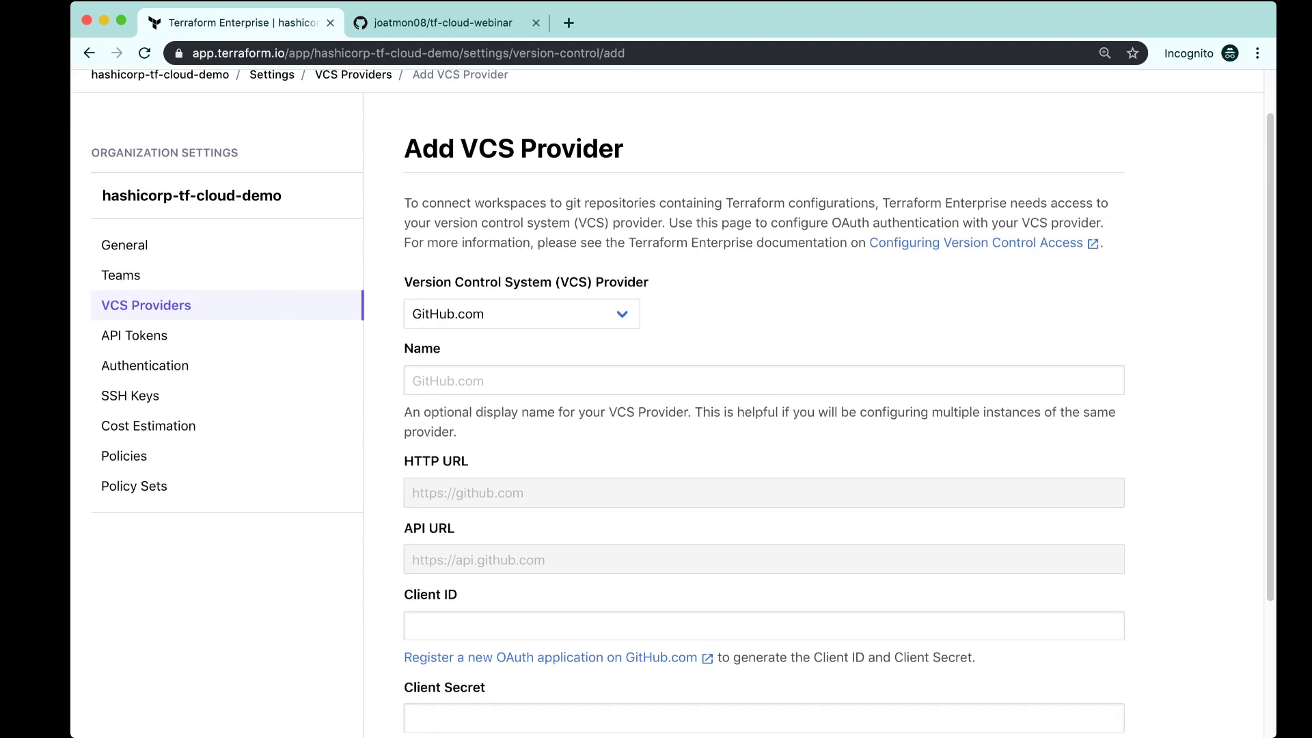
{"action": "scroll", "coordinate": [672, 403], "scroll_direction": "down", "scroll_amount": 3}
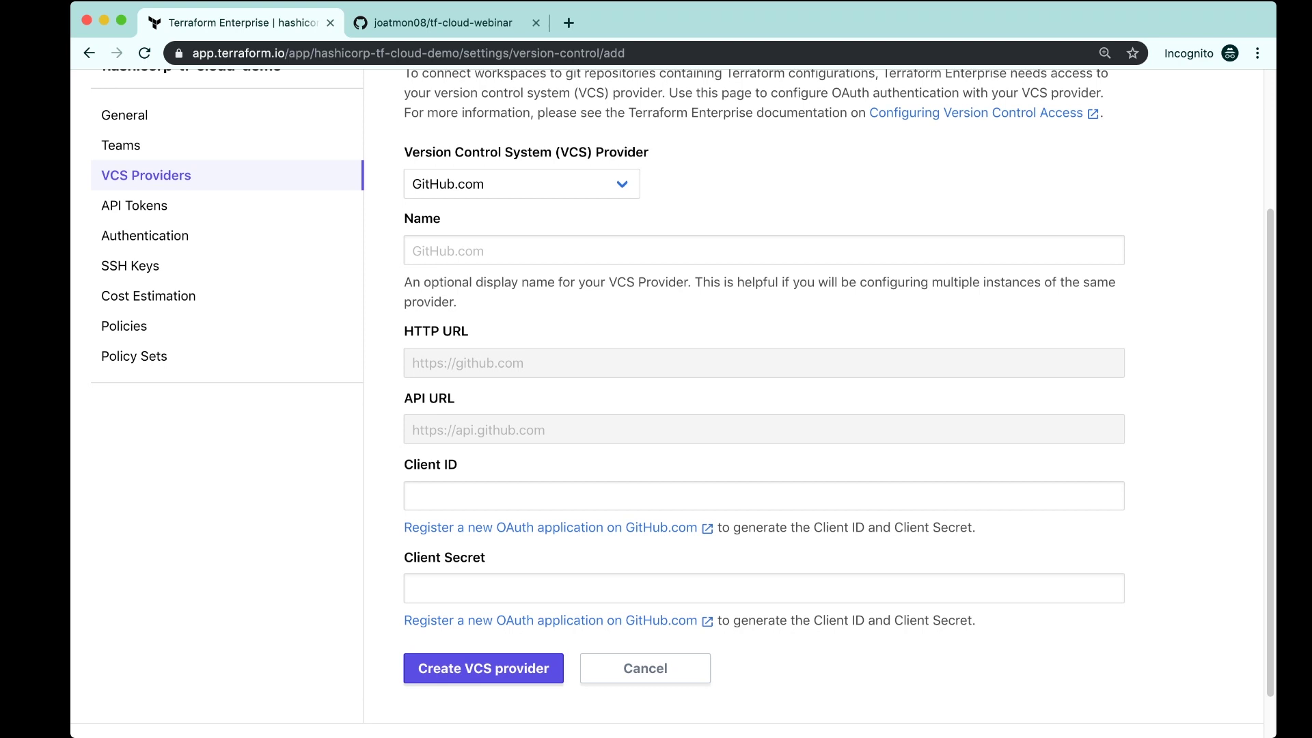
{"action": "scroll", "coordinate": [673, 403], "scroll_direction": "up", "scroll_amount": 5}
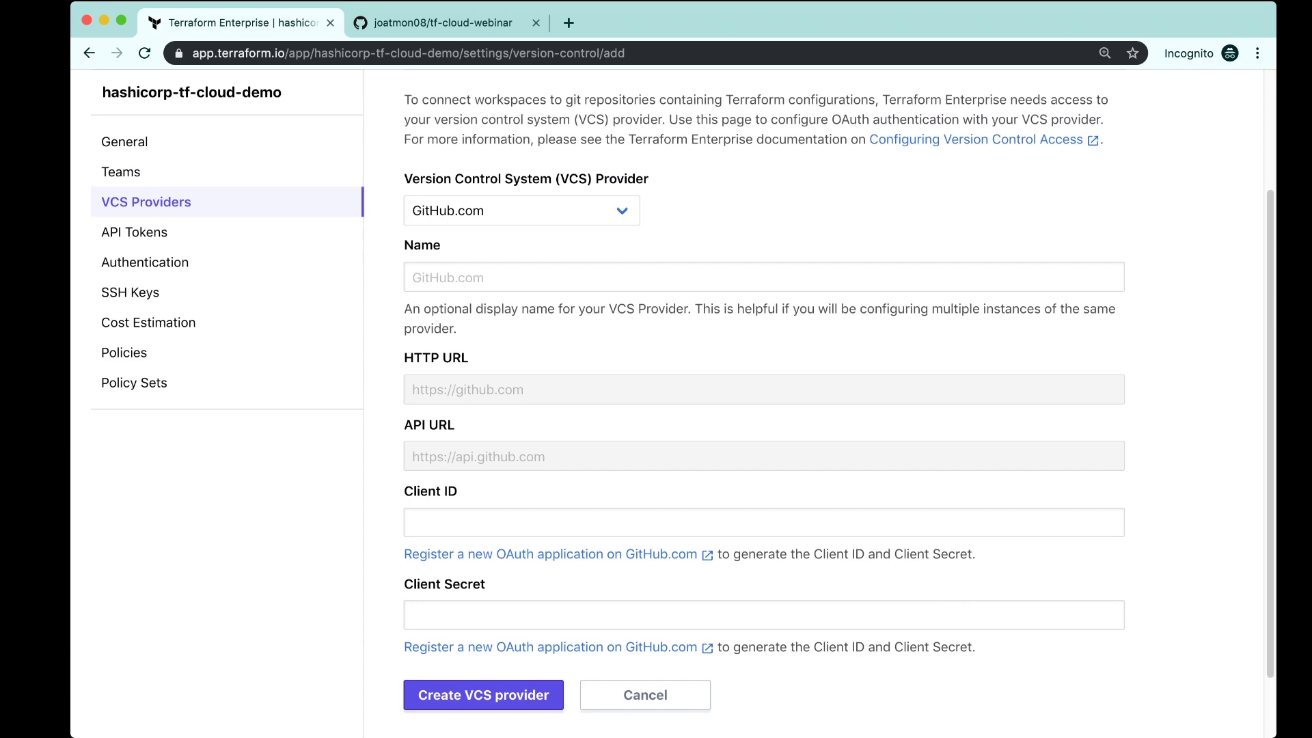
{"action": "scroll", "coordinate": [673, 396], "scroll_direction": "up", "scroll_amount": 1}
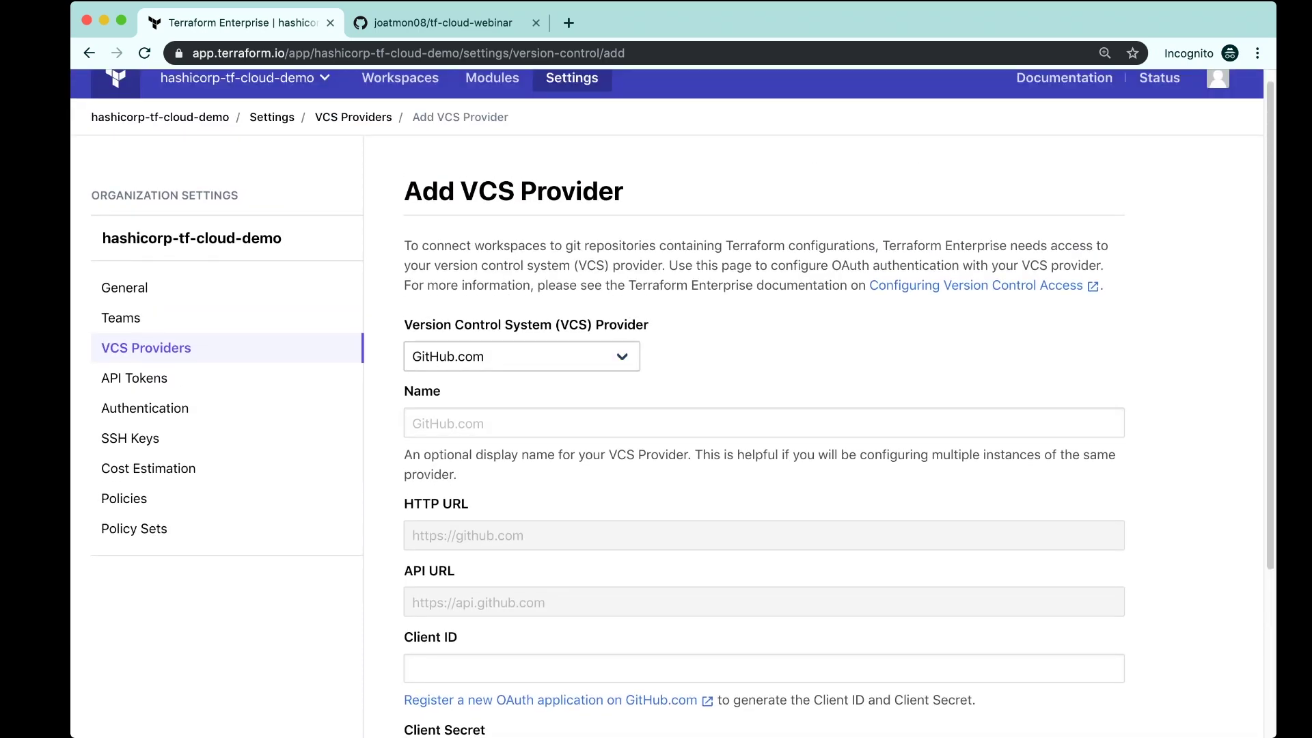
Step: Review the organization's existing GitHub VCS provider connection and return to its list of workspaces
{"action": "left_click", "coordinate": [147, 348]}
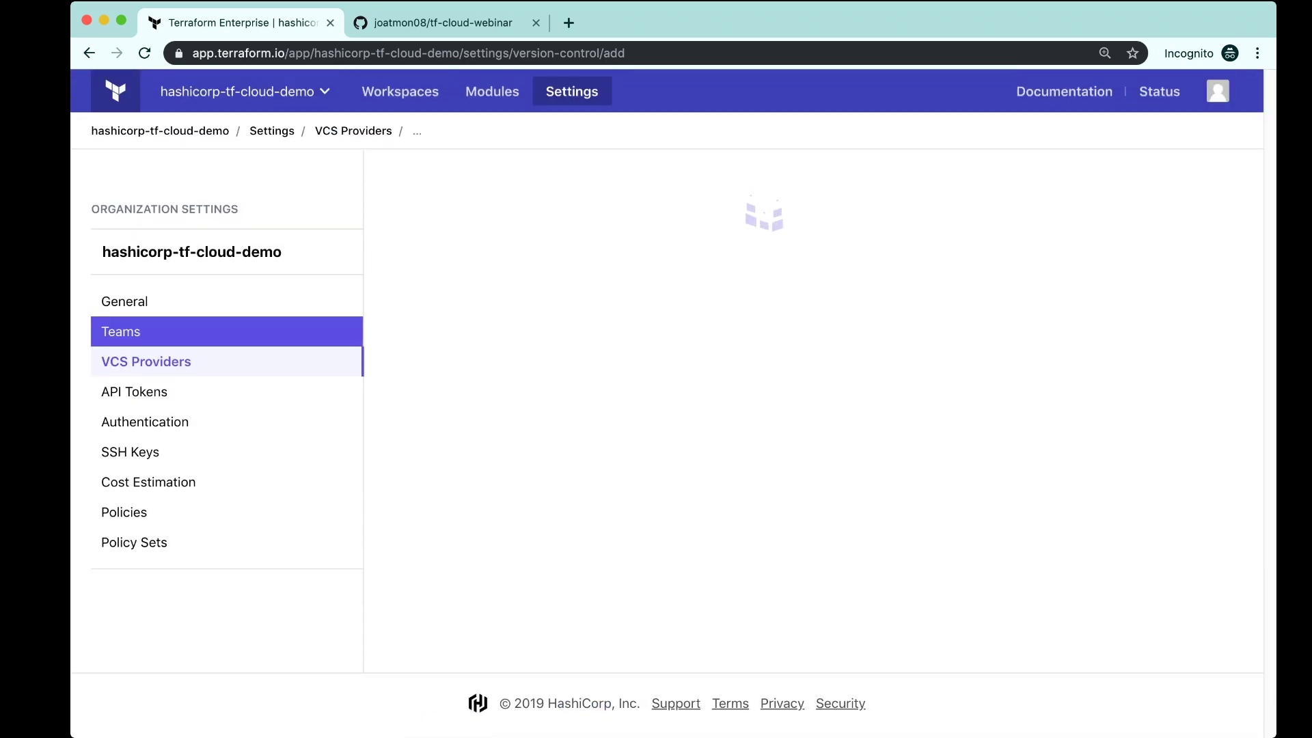
{"action": "scroll", "coordinate": [673, 400], "scroll_direction": "down", "scroll_amount": 1}
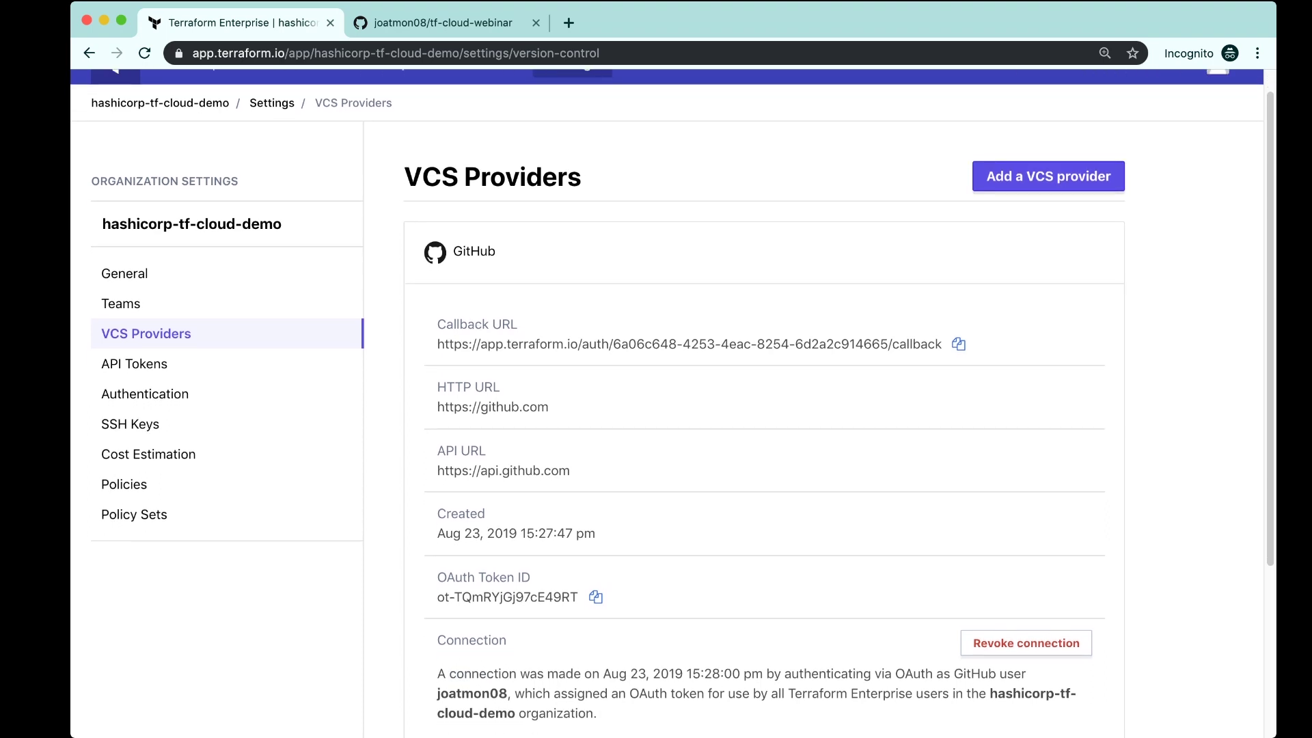
{"action": "scroll", "coordinate": [673, 396], "scroll_direction": "up", "scroll_amount": 1}
{"action": "left_click", "coordinate": [400, 91]}
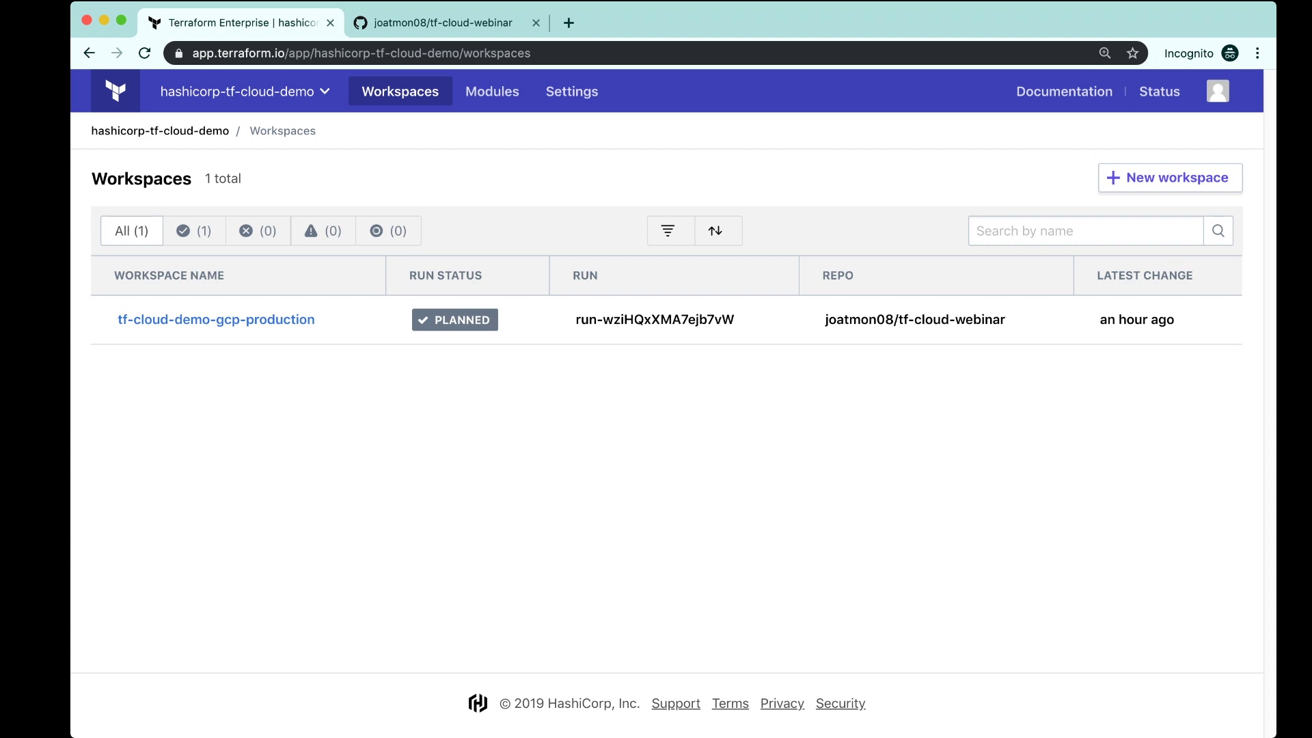
{"action": "mouse_move", "coordinate": [137, 319]}
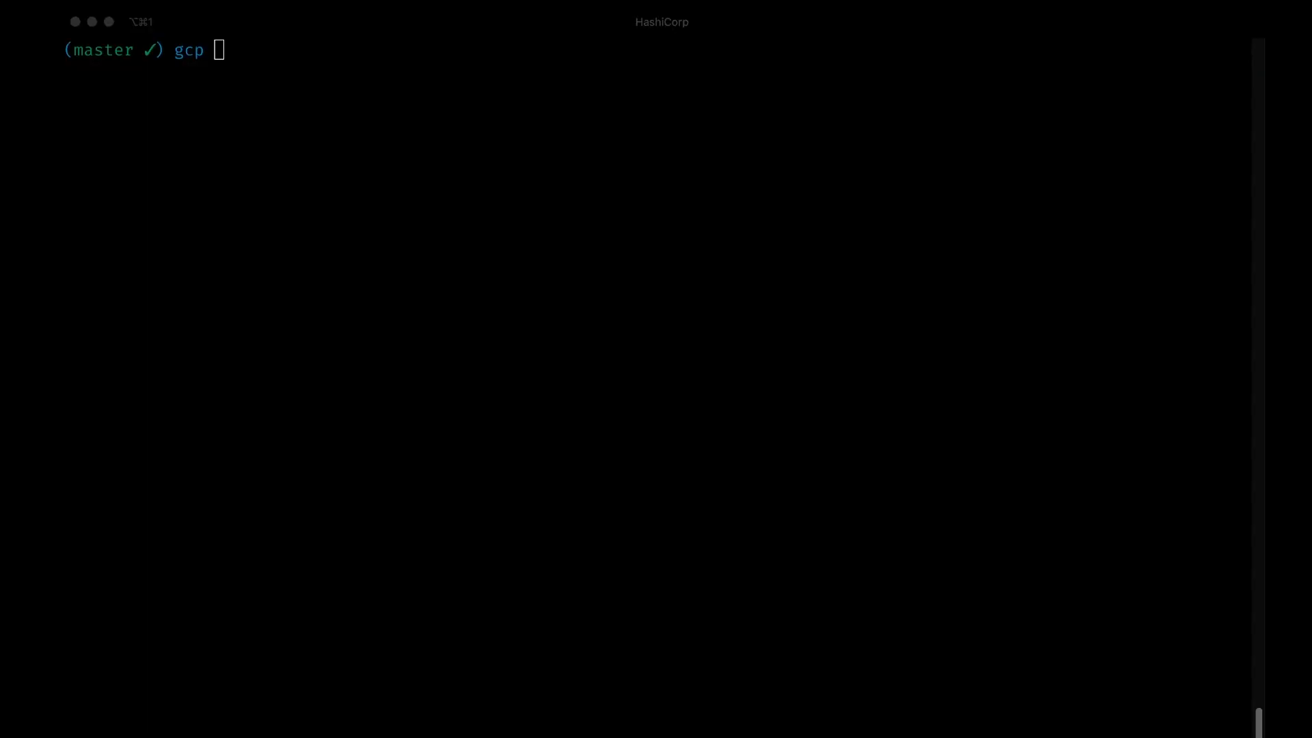
Step: Switch to the terminal, create a Git branch named qa from master and push it to origin
{"action": "key", "text": "super+Tab"}
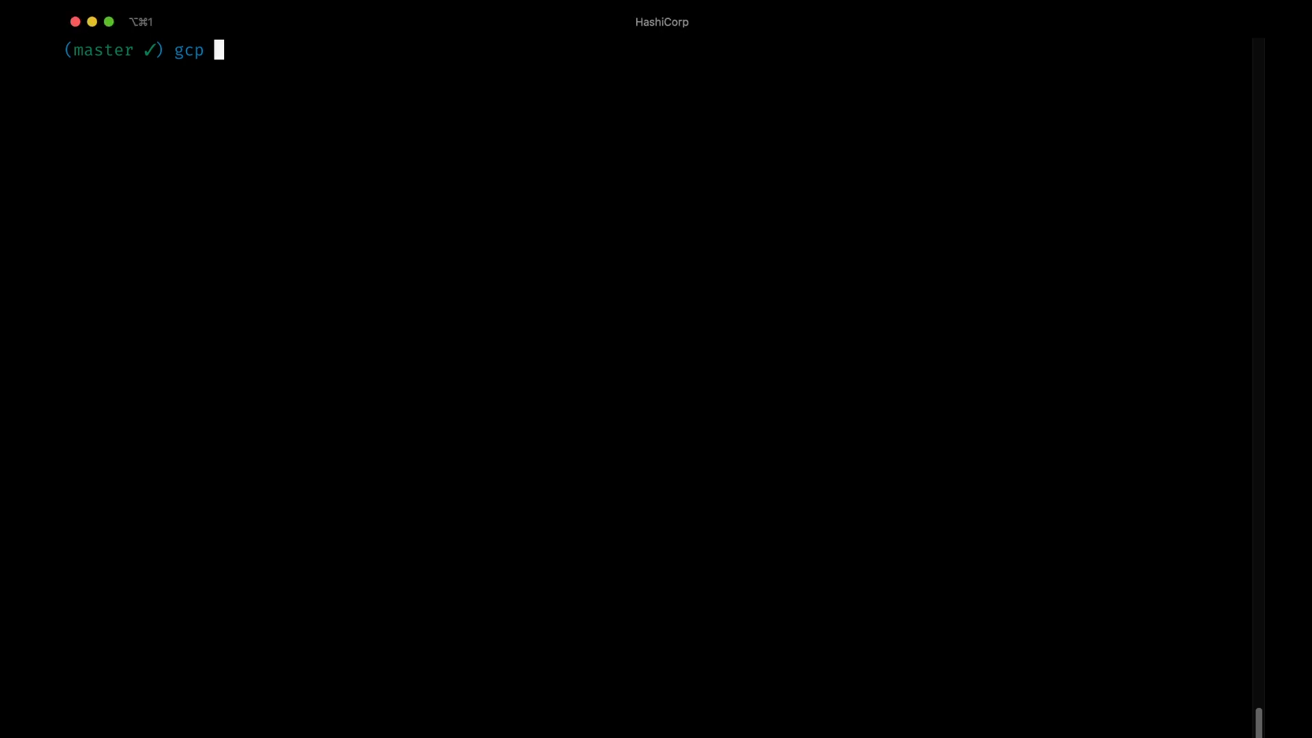
{"action": "type", "text": "git checkout -b qa"}
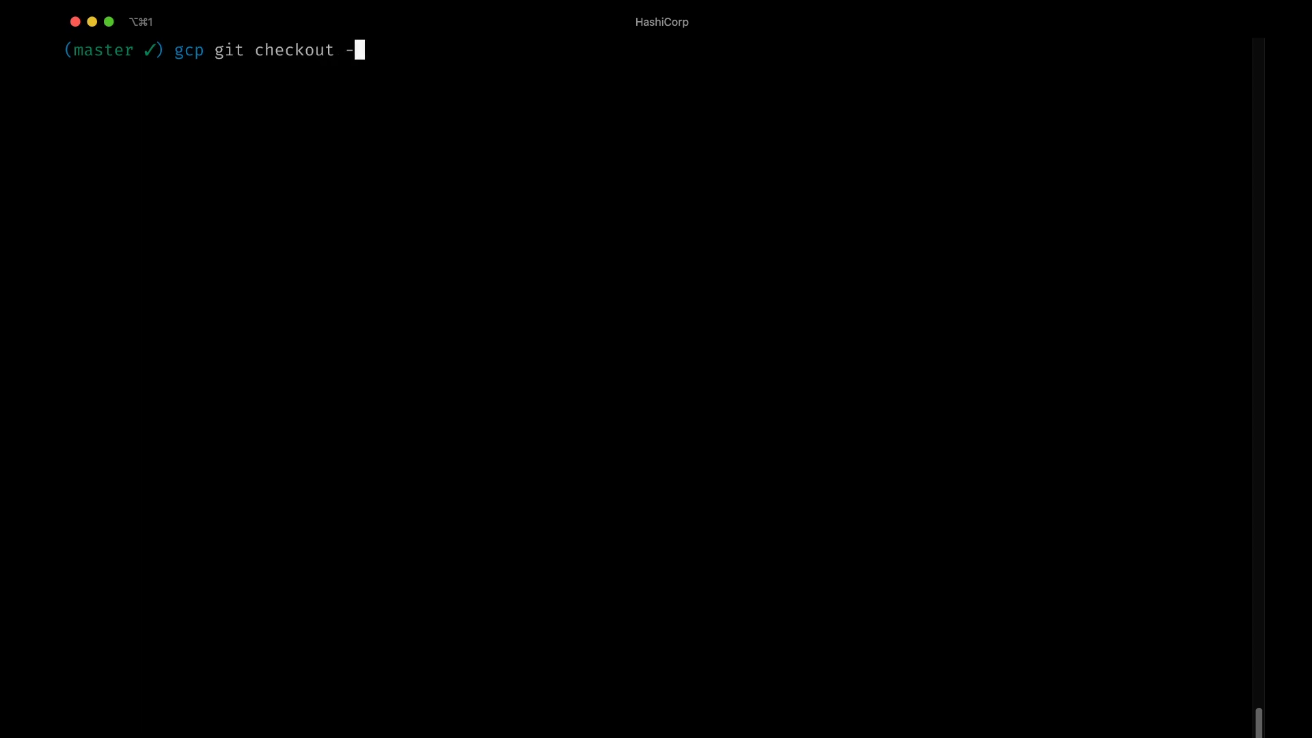
{"action": "key", "text": "Return"}
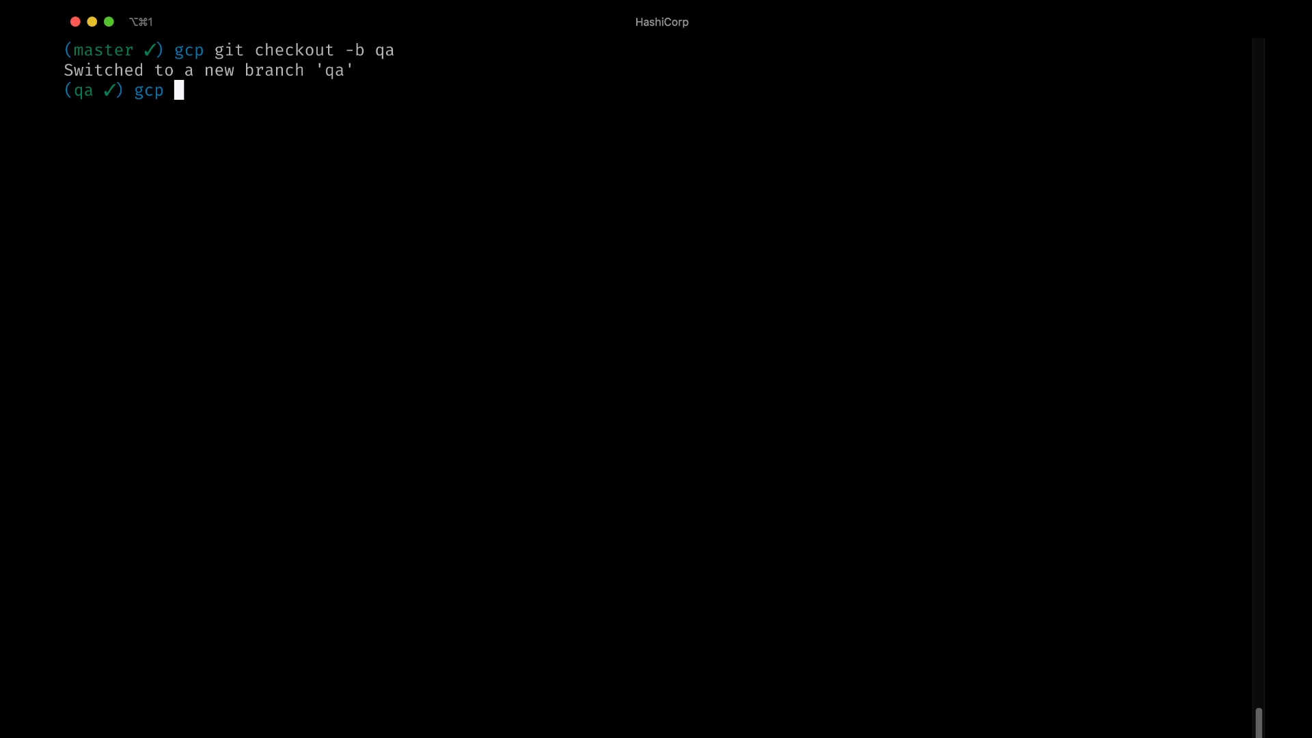
{"action": "type", "text": "git push origin qa"}
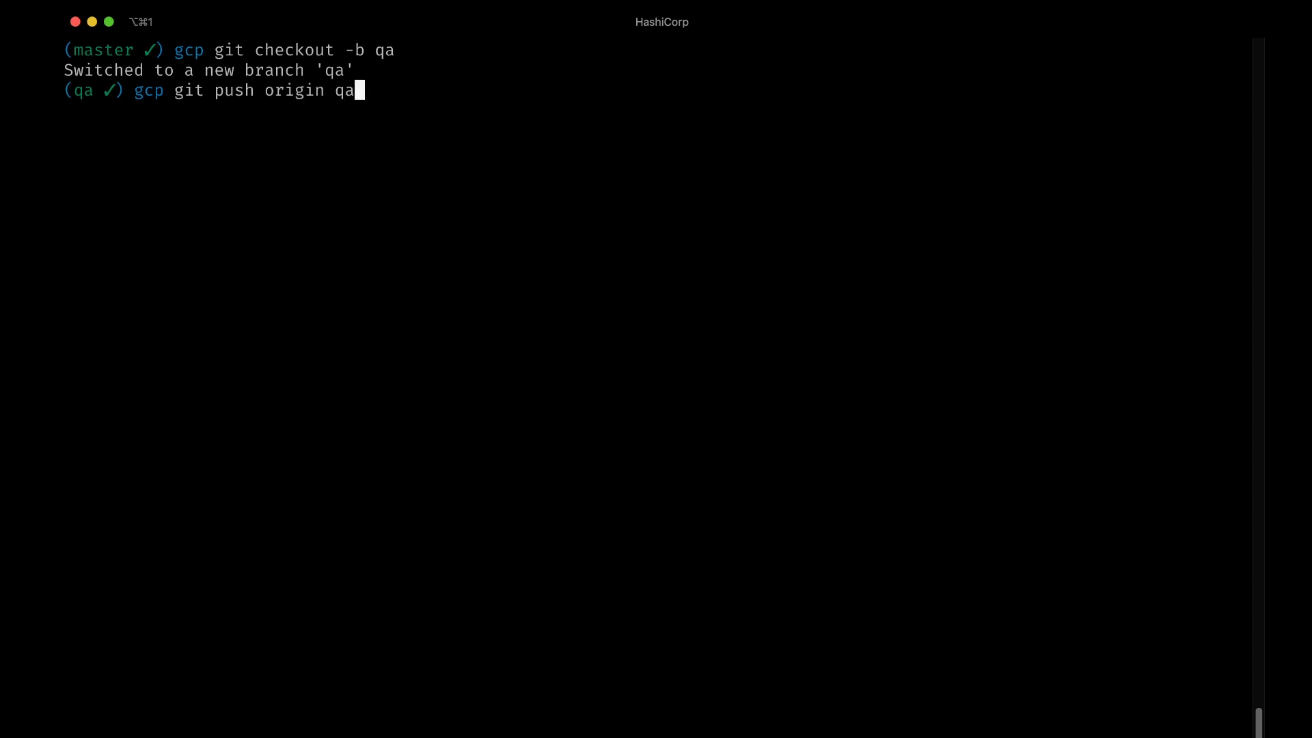
{"action": "key", "text": "Return"}
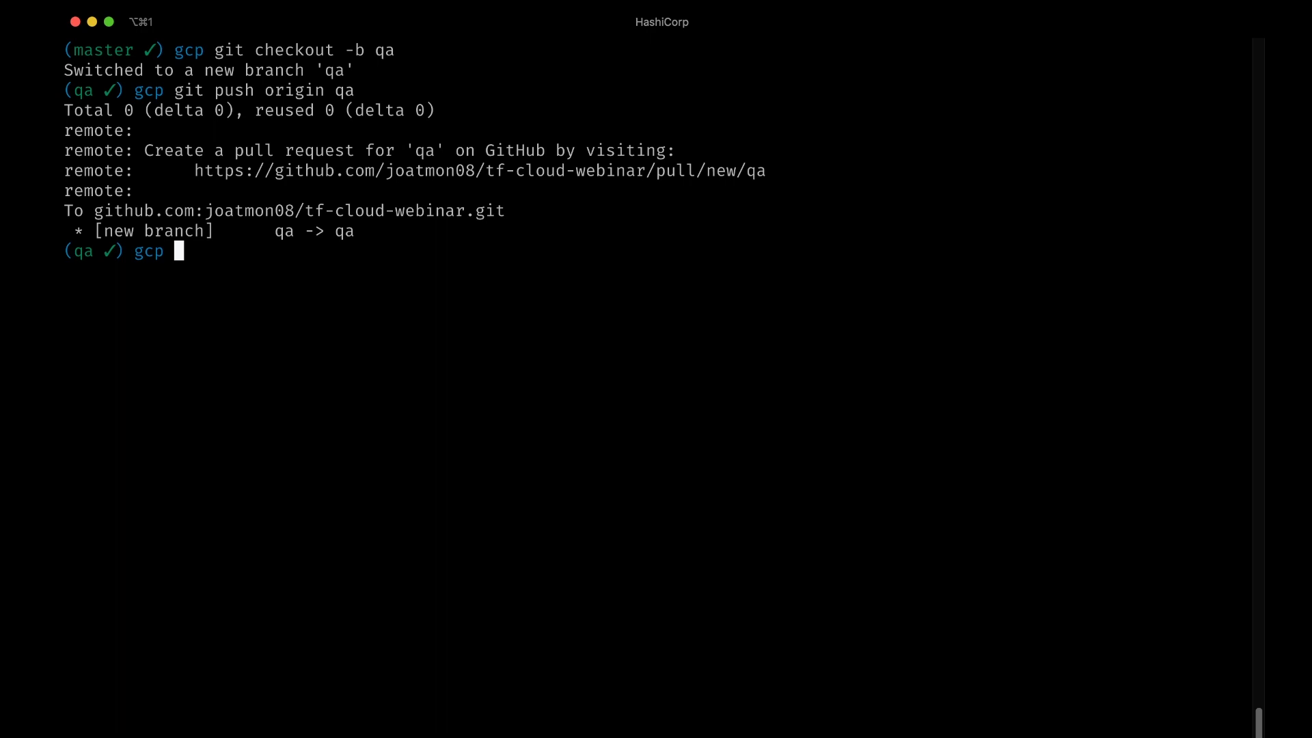
Step: View the workspace prefix in backend.conf with vim and close the file without changing it
{"action": "type", "text": "vim ba"}
{"action": "key", "text": "Tab"}
{"action": "key", "text": "Return"}
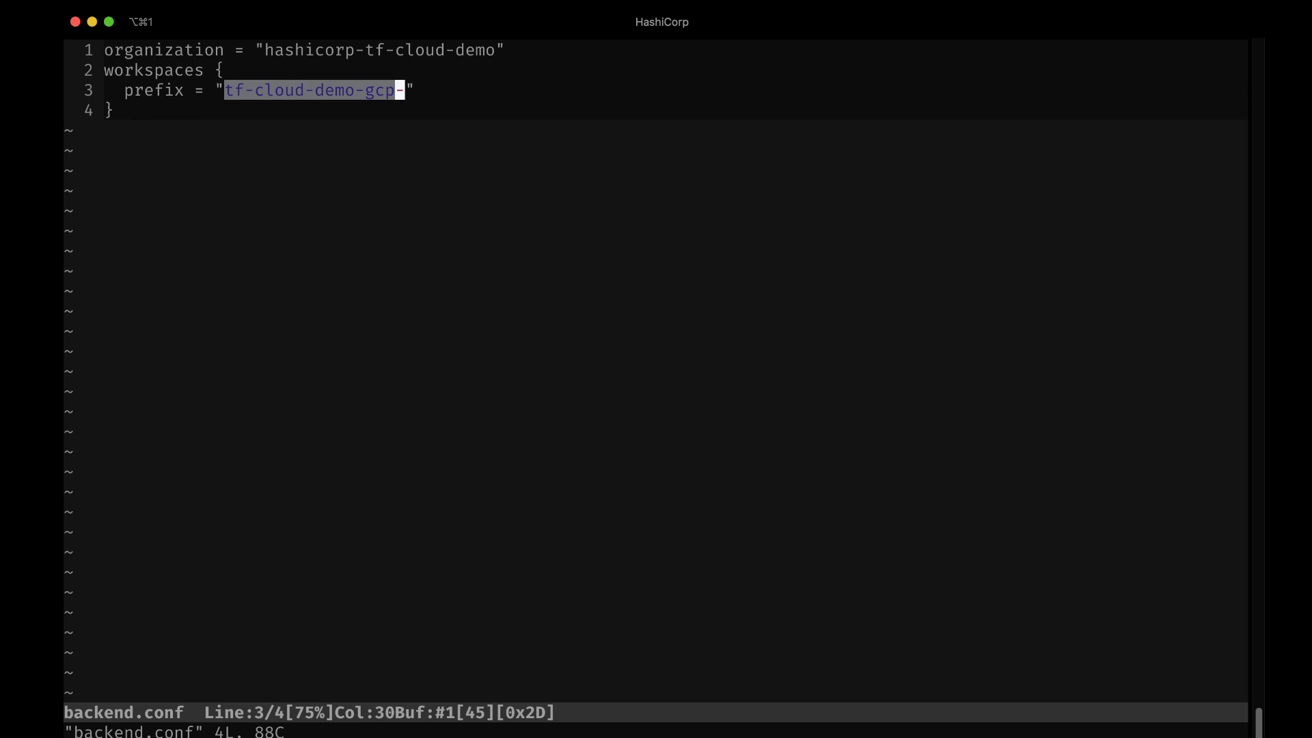
{"action": "type", "text": ":q"}
{"action": "key", "text": "Return"}
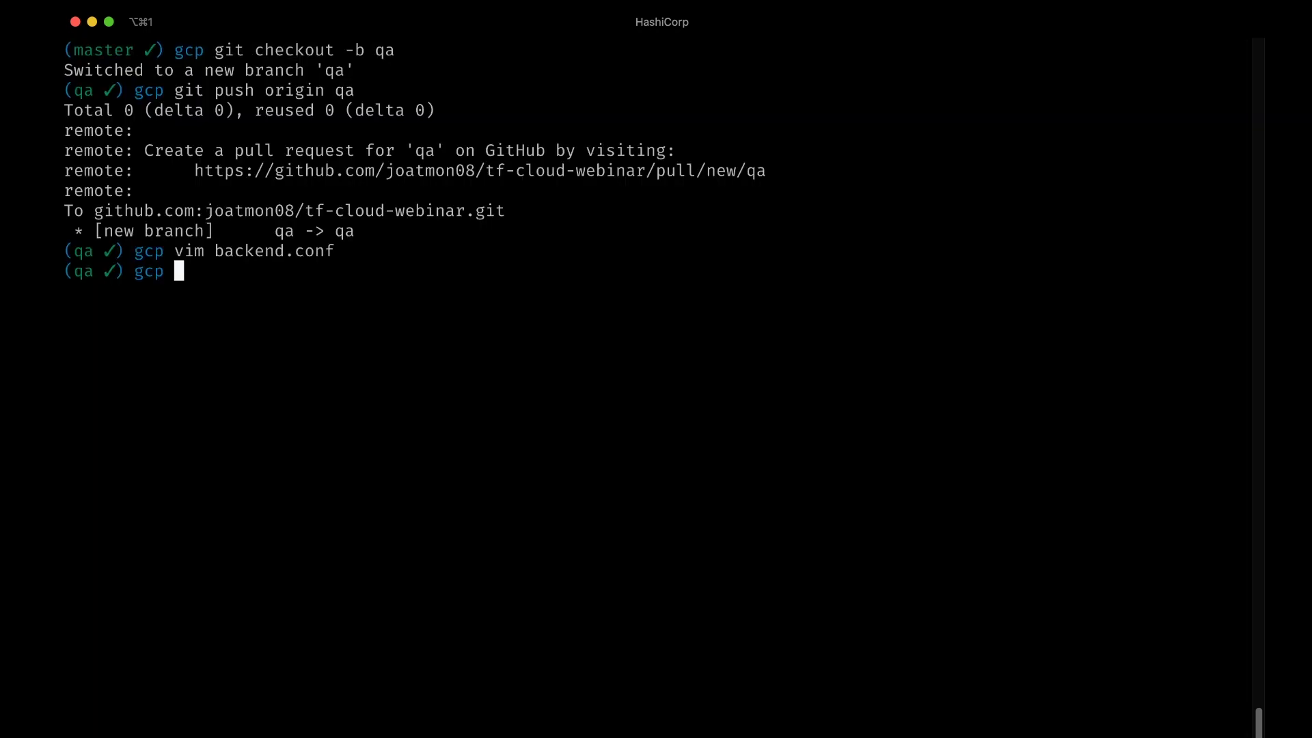
Step: Create a new Terraform workspace named qa from the command line
{"action": "type", "text": "terraform "}
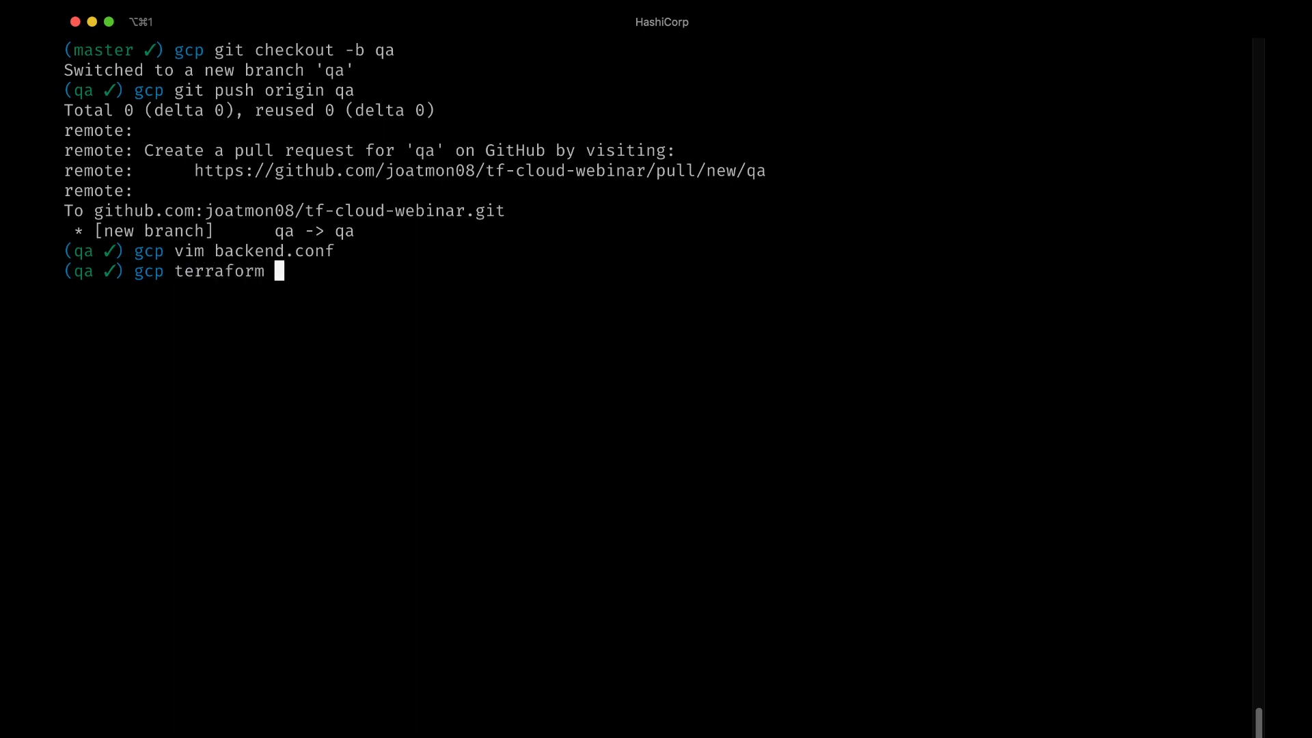
{"action": "type", "text": "workspace new "}
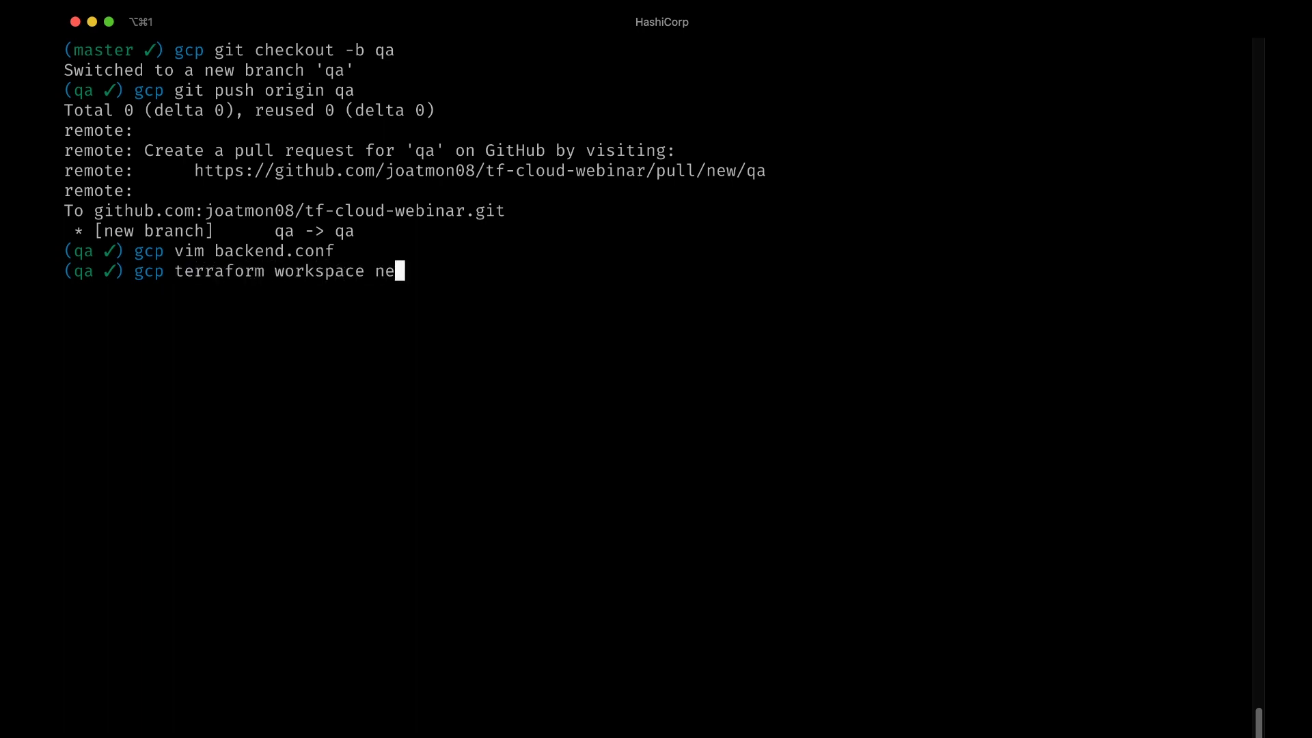
{"action": "type", "text": "qa"}
{"action": "key", "text": "Return"}
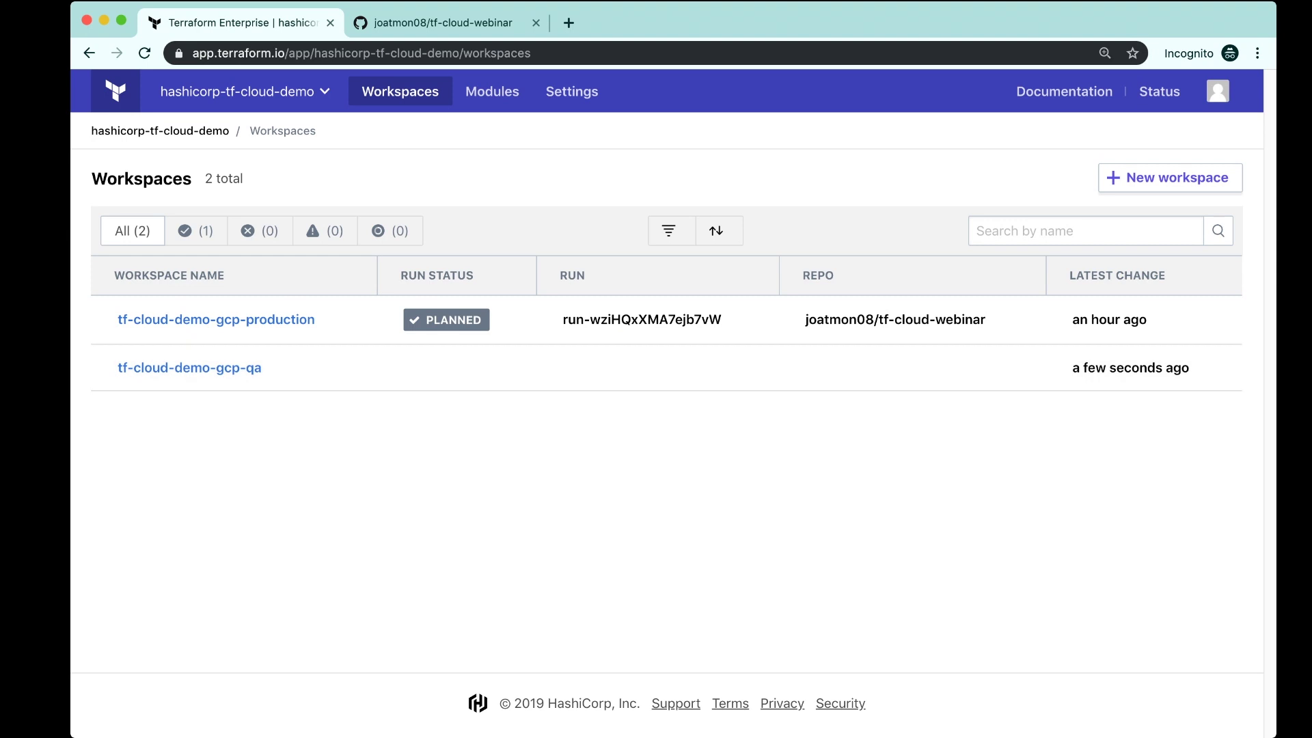
Step: In Terraform Enterprise, set the tf-cloud-demo-gcp-qa workspace to Auto apply with gcp as the Terraform working directory, and save the settings
{"action": "left_click", "coordinate": [189, 367]}
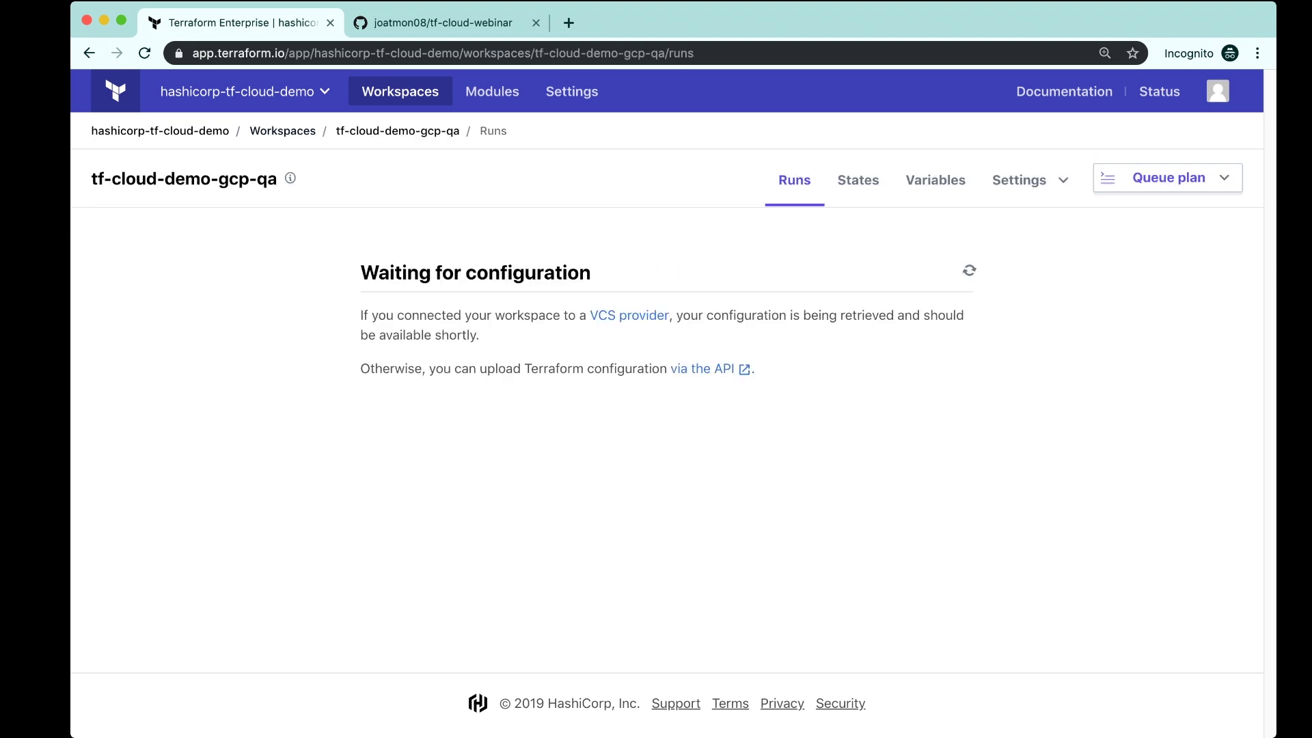
{"action": "left_click", "coordinate": [1020, 180]}
{"action": "left_click", "coordinate": [943, 237]}
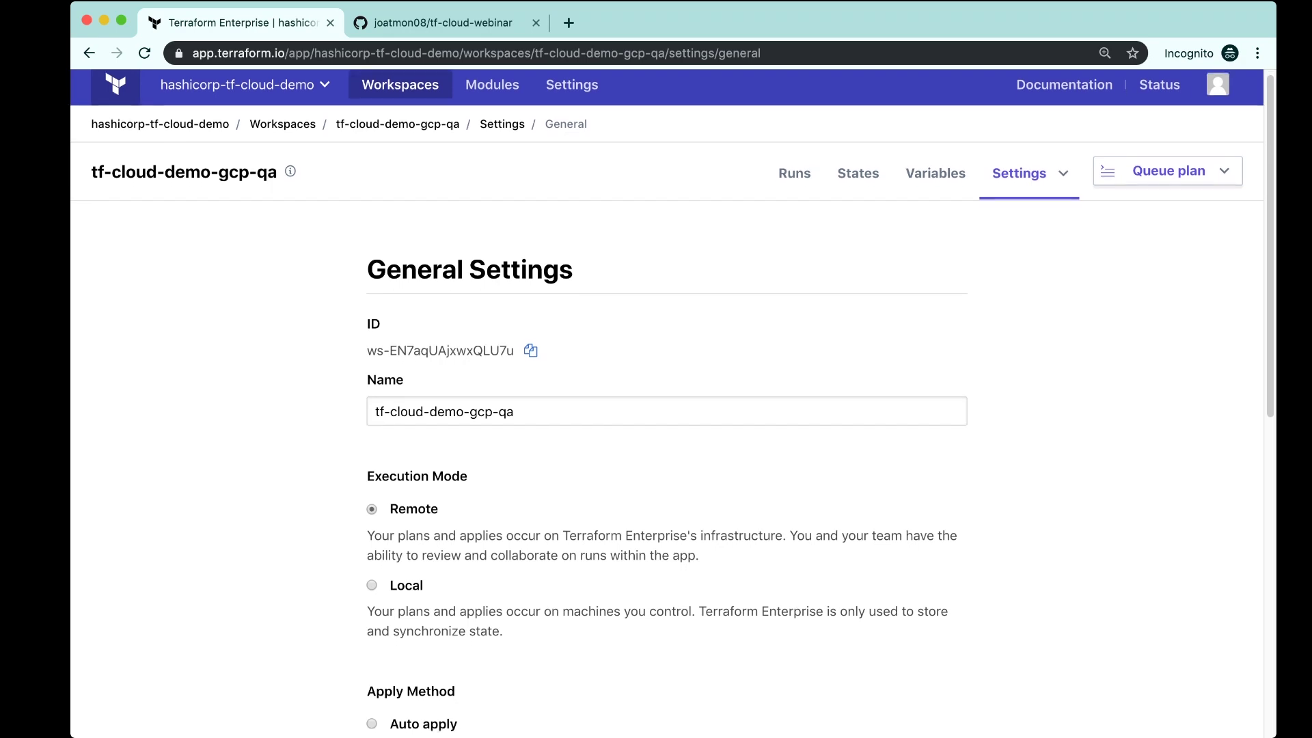
{"action": "scroll", "coordinate": [673, 403], "scroll_direction": "down", "scroll_amount": 3}
{"action": "scroll", "coordinate": [667, 403], "scroll_direction": "down", "scroll_amount": 2}
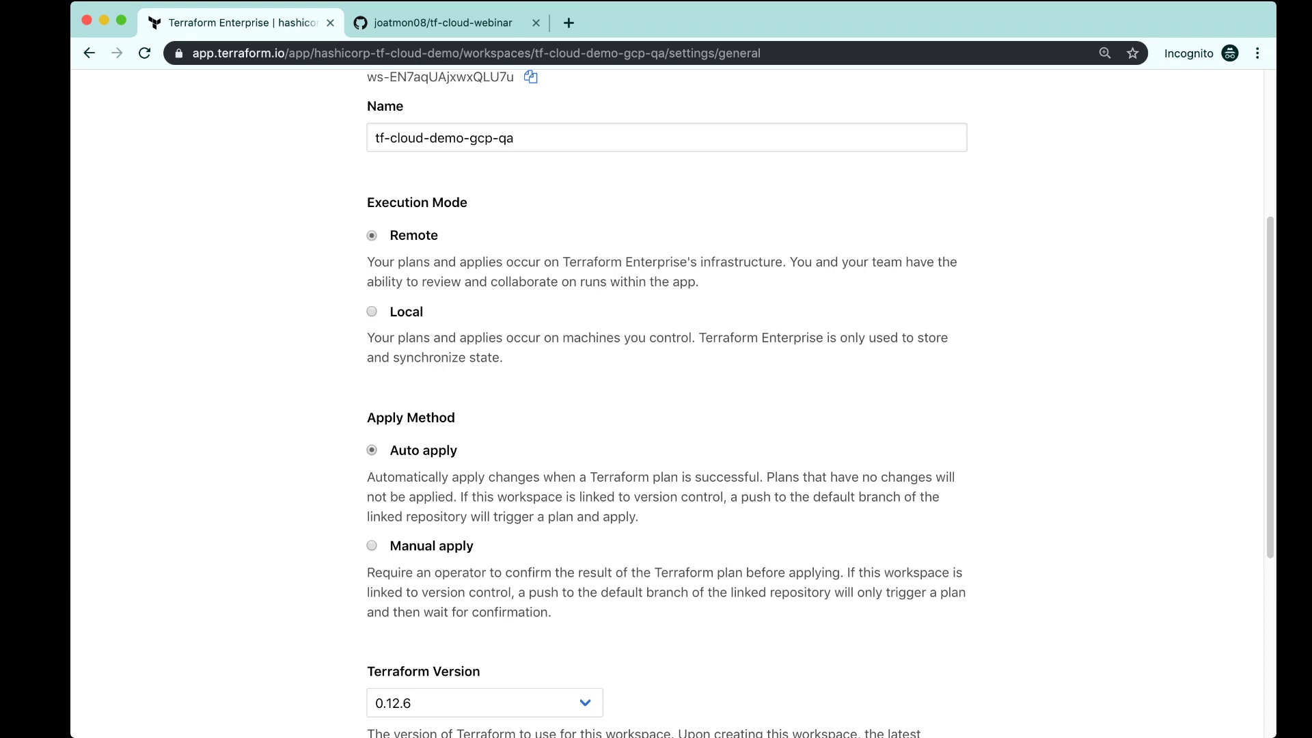
{"action": "scroll", "coordinate": [667, 403], "scroll_direction": "down", "scroll_amount": 5}
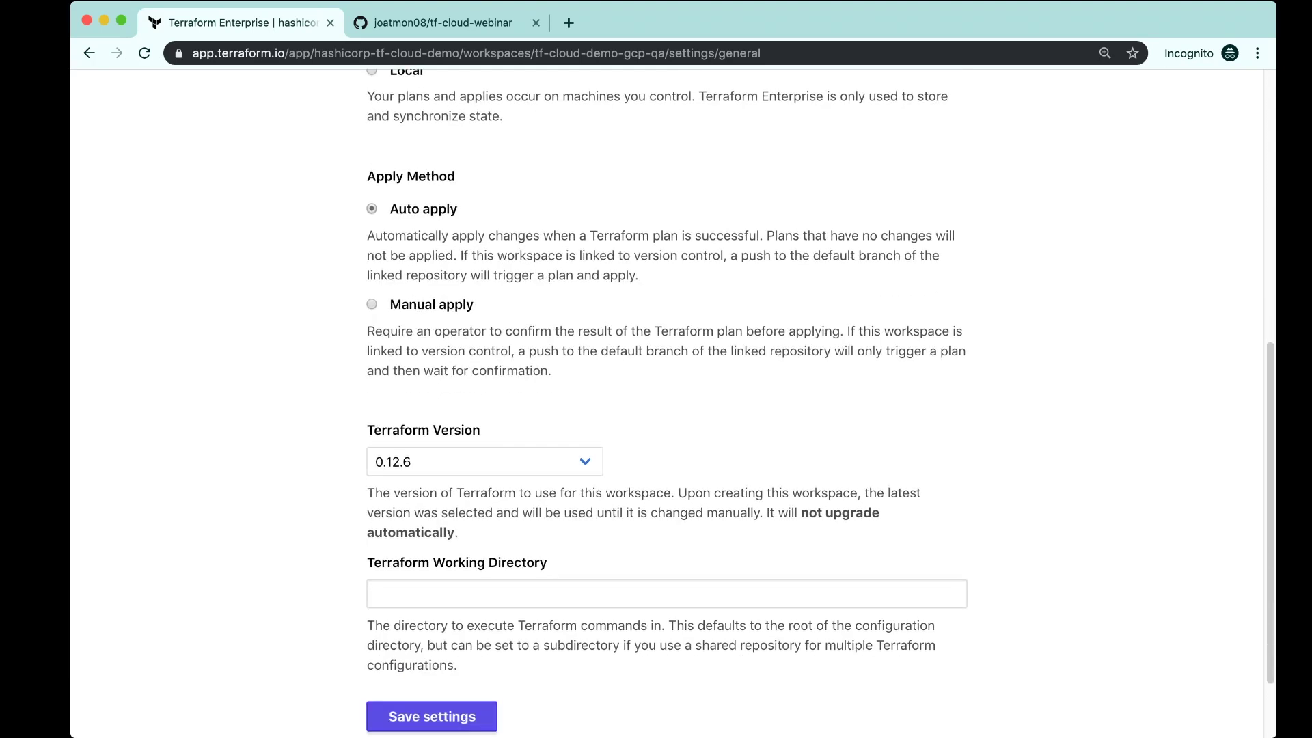
{"action": "left_click", "coordinate": [377, 568]}
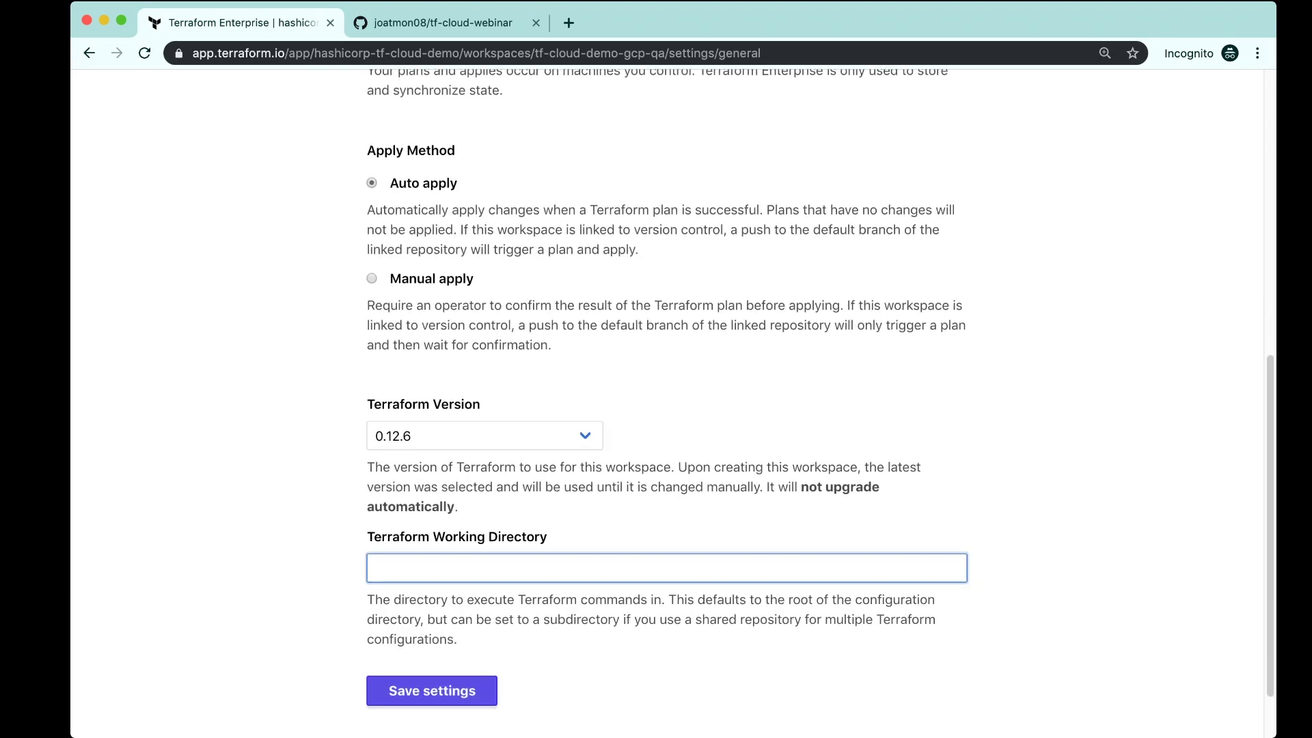
{"action": "type", "text": "gcp"}
{"action": "key", "text": "Return"}
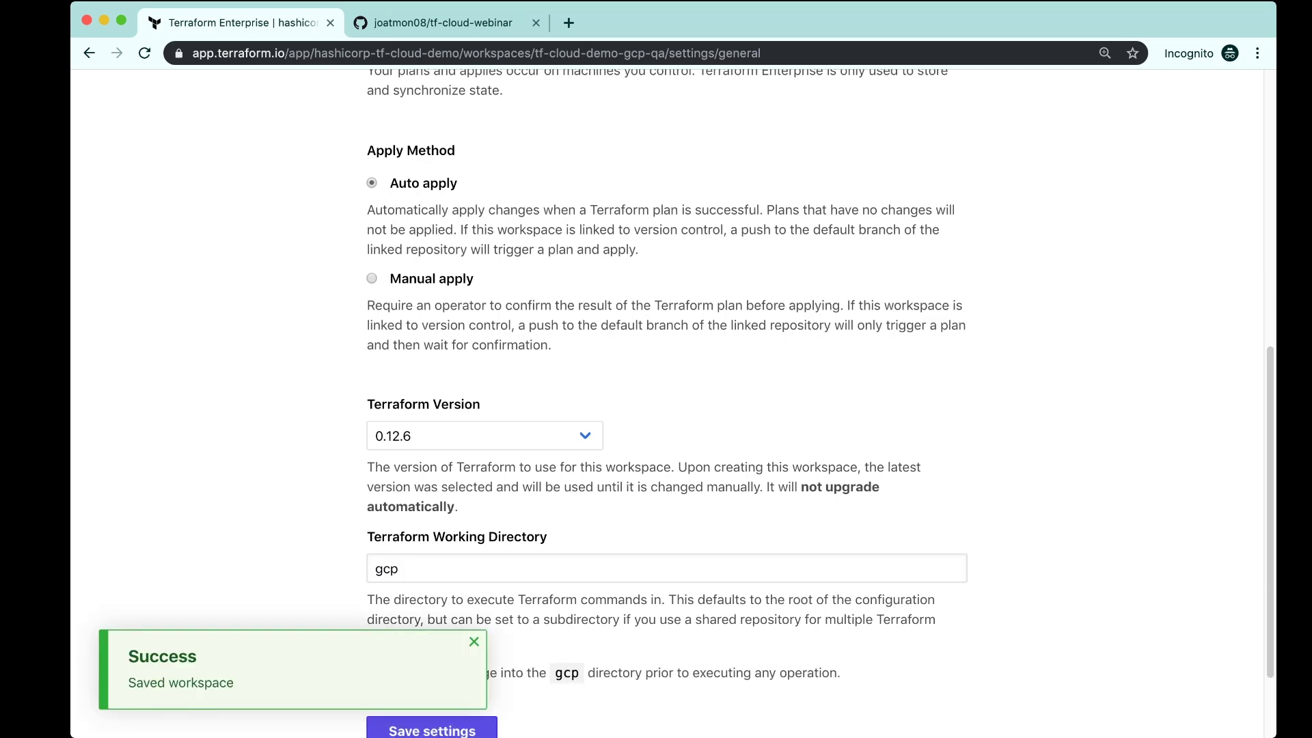
Step: Connect the tf-cloud-demo-gcp-qa workspace to version control through GitHub, using the tf-cloud-webinar repository
{"action": "scroll", "coordinate": [667, 403], "scroll_direction": "up", "scroll_amount": 8}
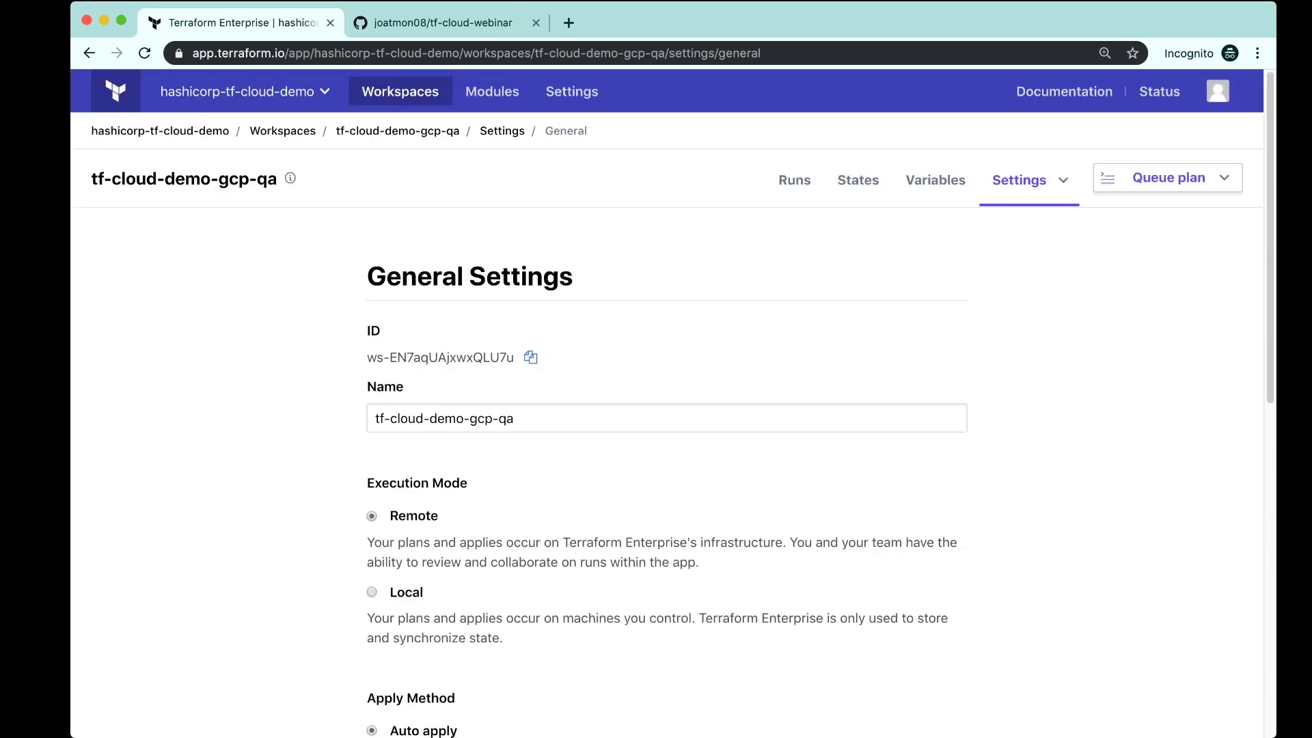
{"action": "left_click", "coordinate": [1019, 179]}
{"action": "left_click", "coordinate": [996, 425]}
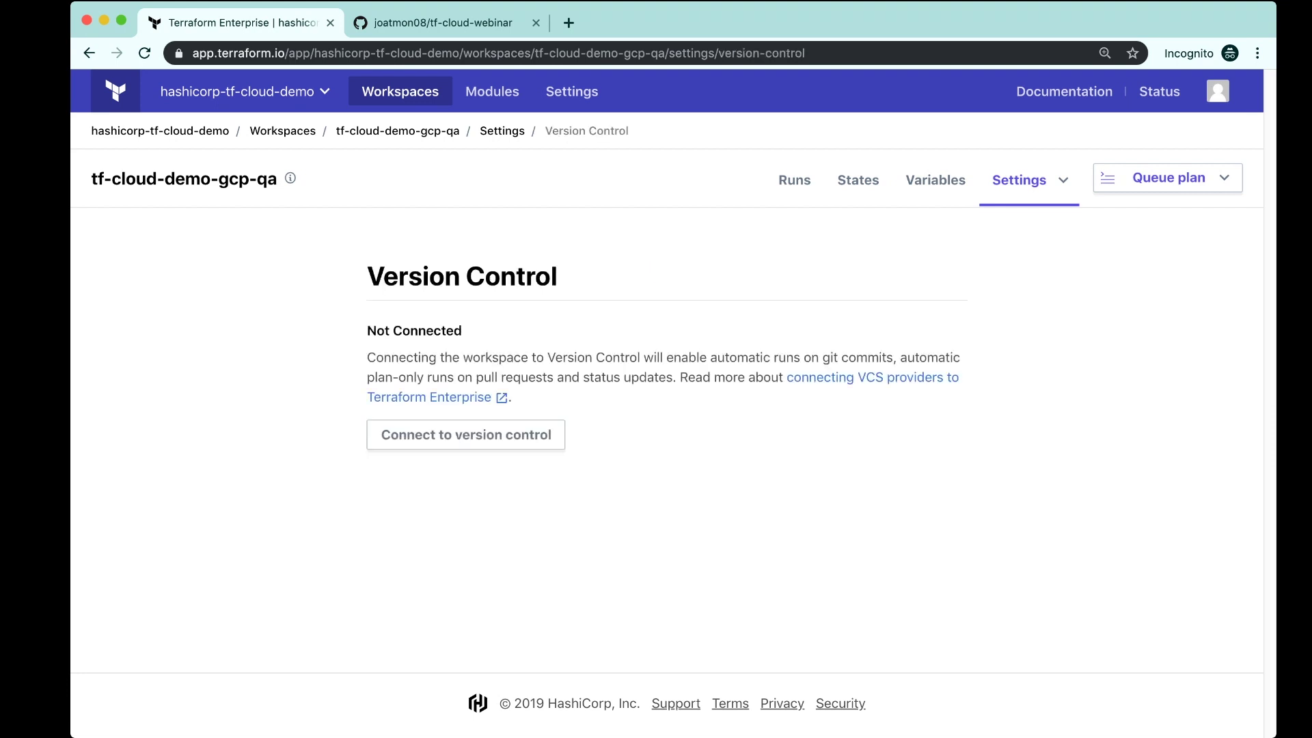
{"action": "left_click", "coordinate": [466, 434]}
{"action": "left_click", "coordinate": [432, 459]}
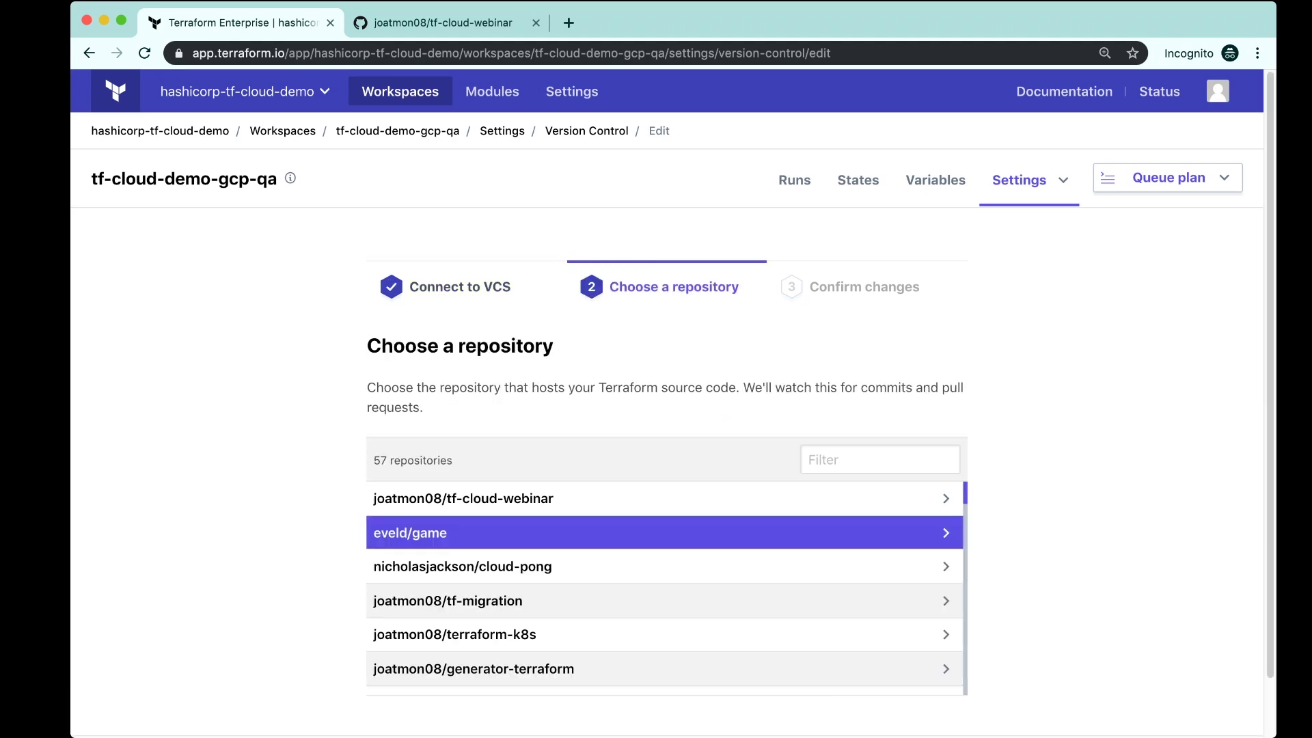
{"action": "left_click", "coordinate": [478, 499]}
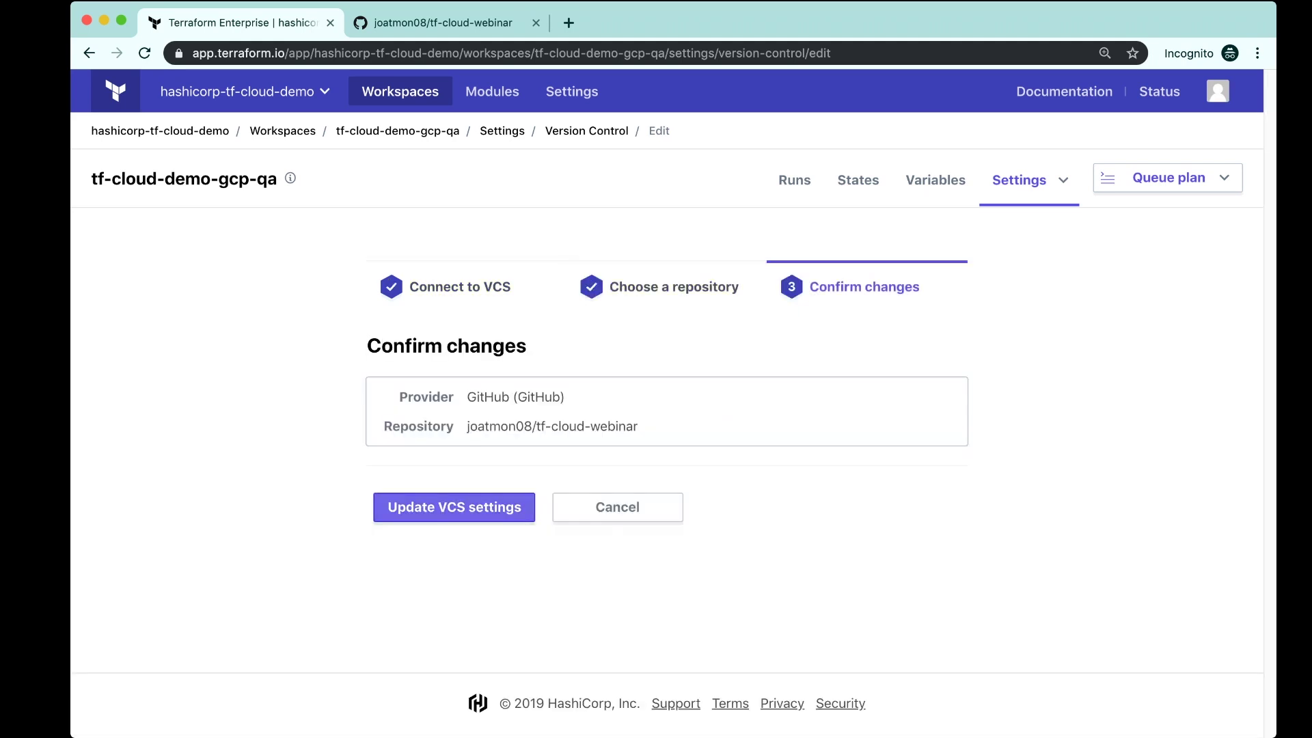
{"action": "left_click", "coordinate": [453, 507]}
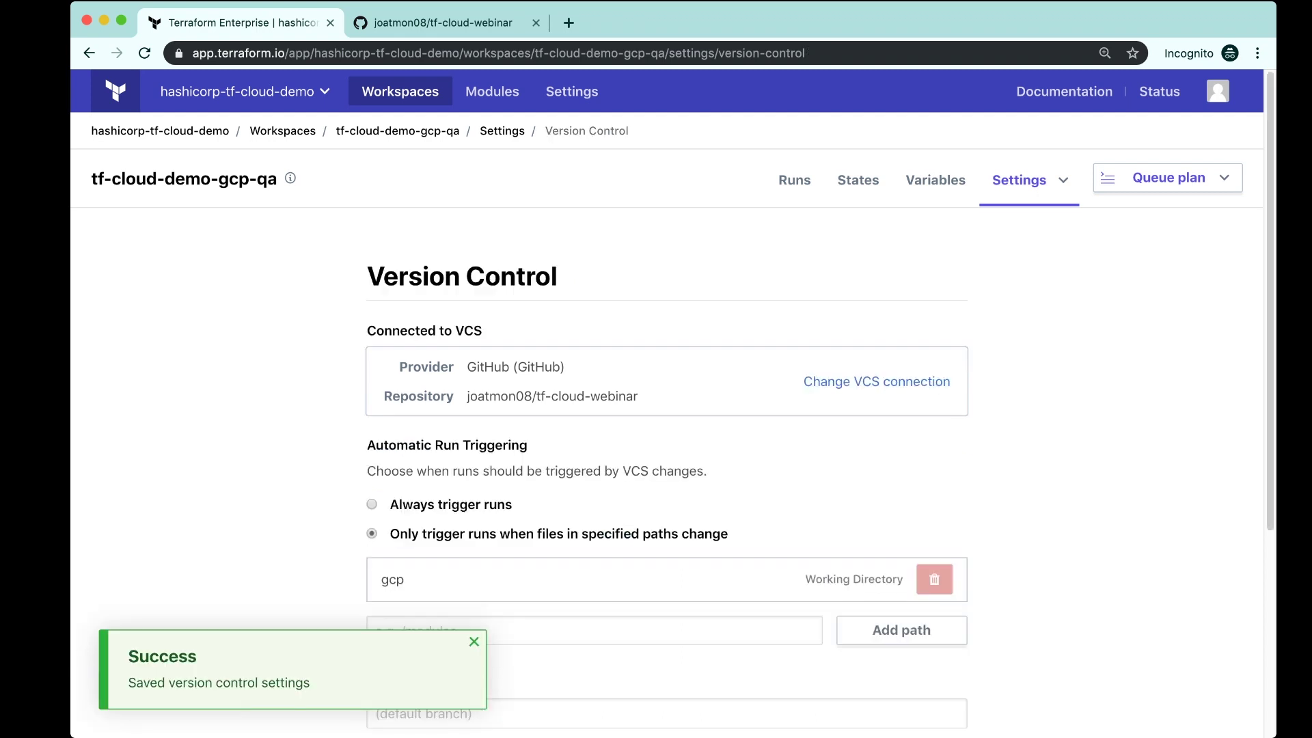
Step: Set the VCS branch to qa in the tf-cloud-demo-gcp-qa workspace's version control settings and update them
{"action": "scroll", "coordinate": [672, 403], "scroll_direction": "down", "scroll_amount": 1}
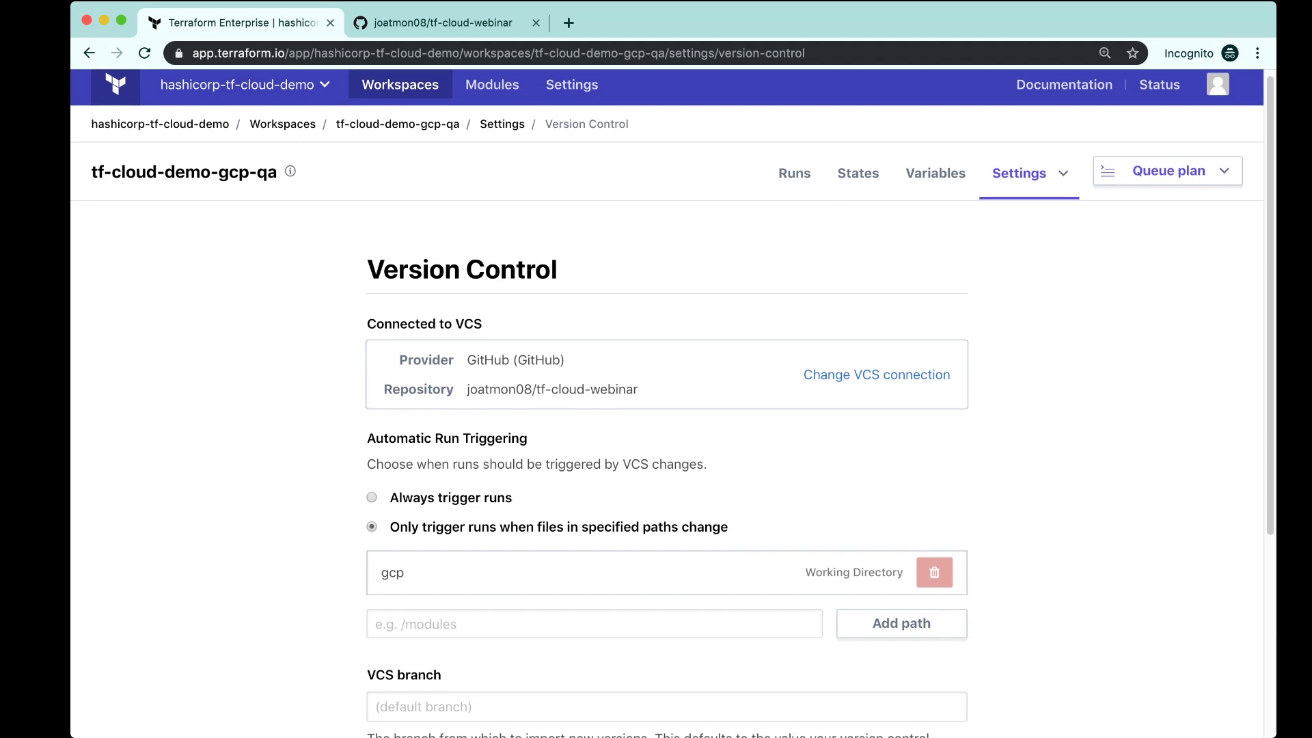
{"action": "scroll", "coordinate": [672, 403], "scroll_direction": "down", "scroll_amount": 2}
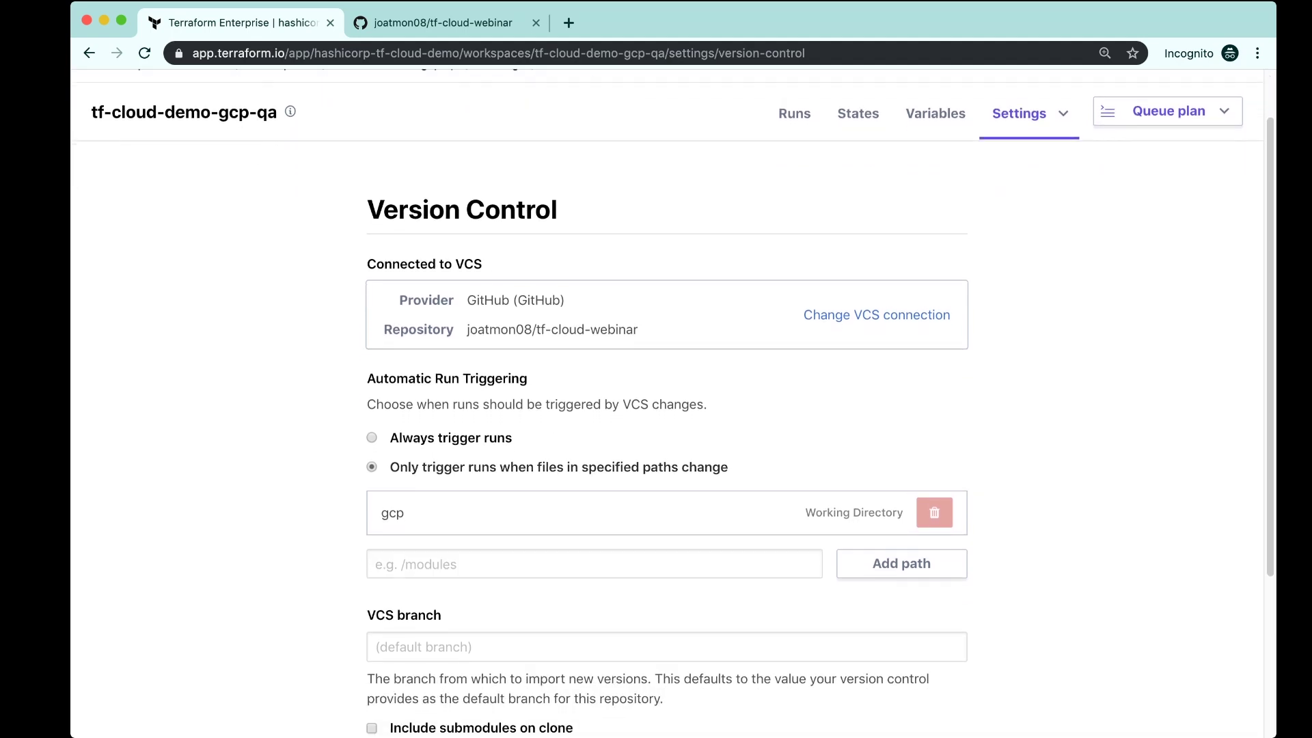
{"action": "scroll", "coordinate": [672, 403], "scroll_direction": "down", "scroll_amount": 5}
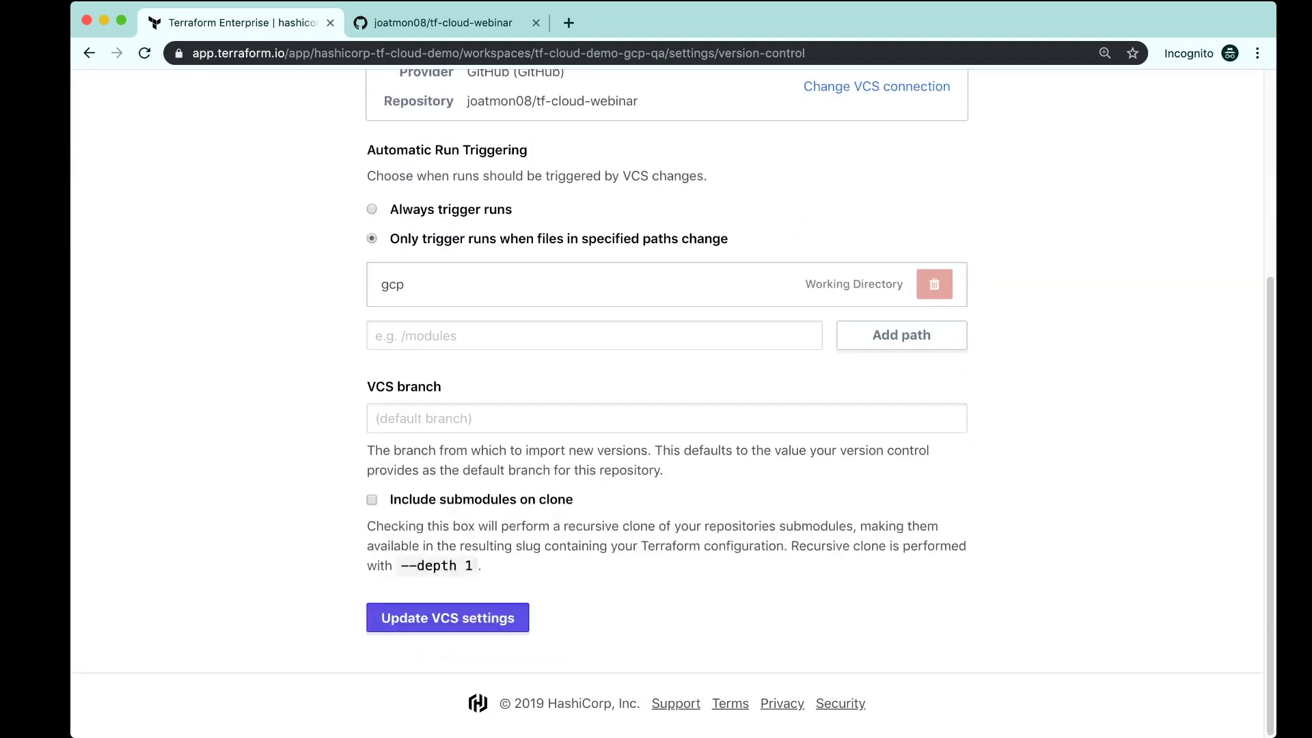
{"action": "left_click", "coordinate": [377, 419]}
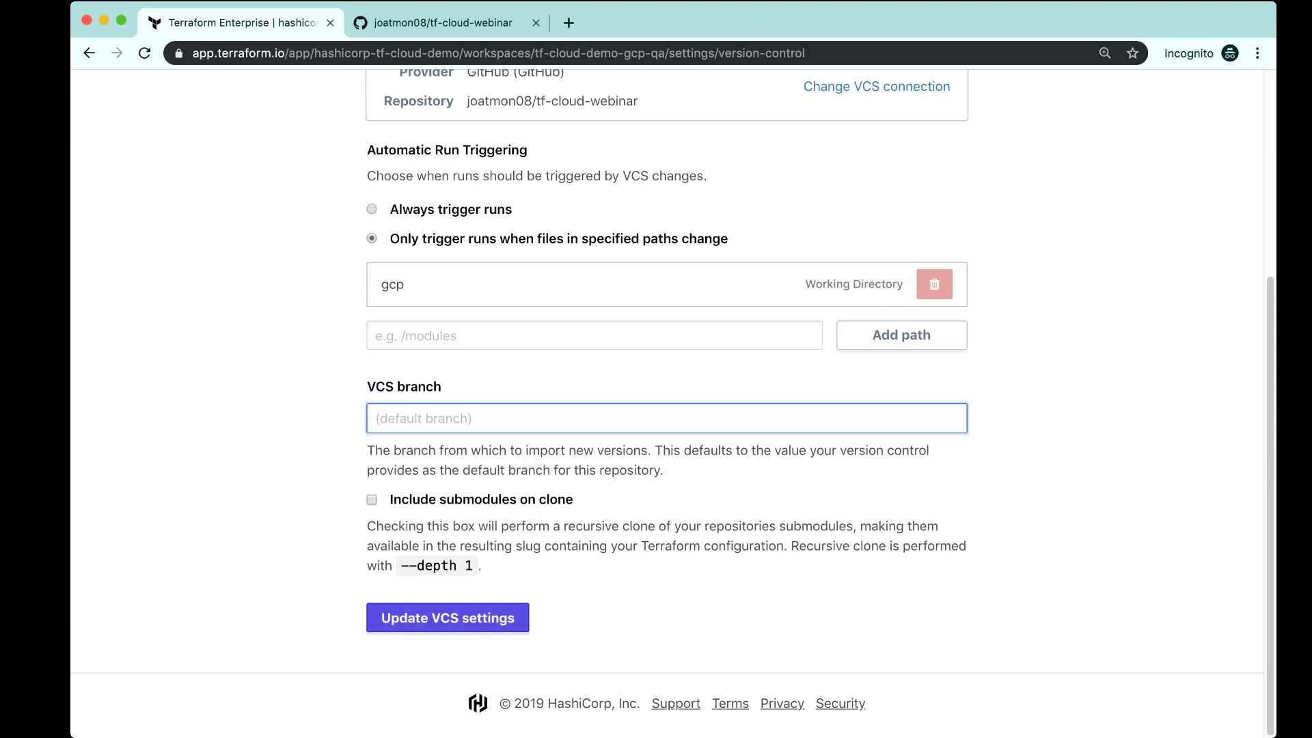
{"action": "type", "text": "qa"}
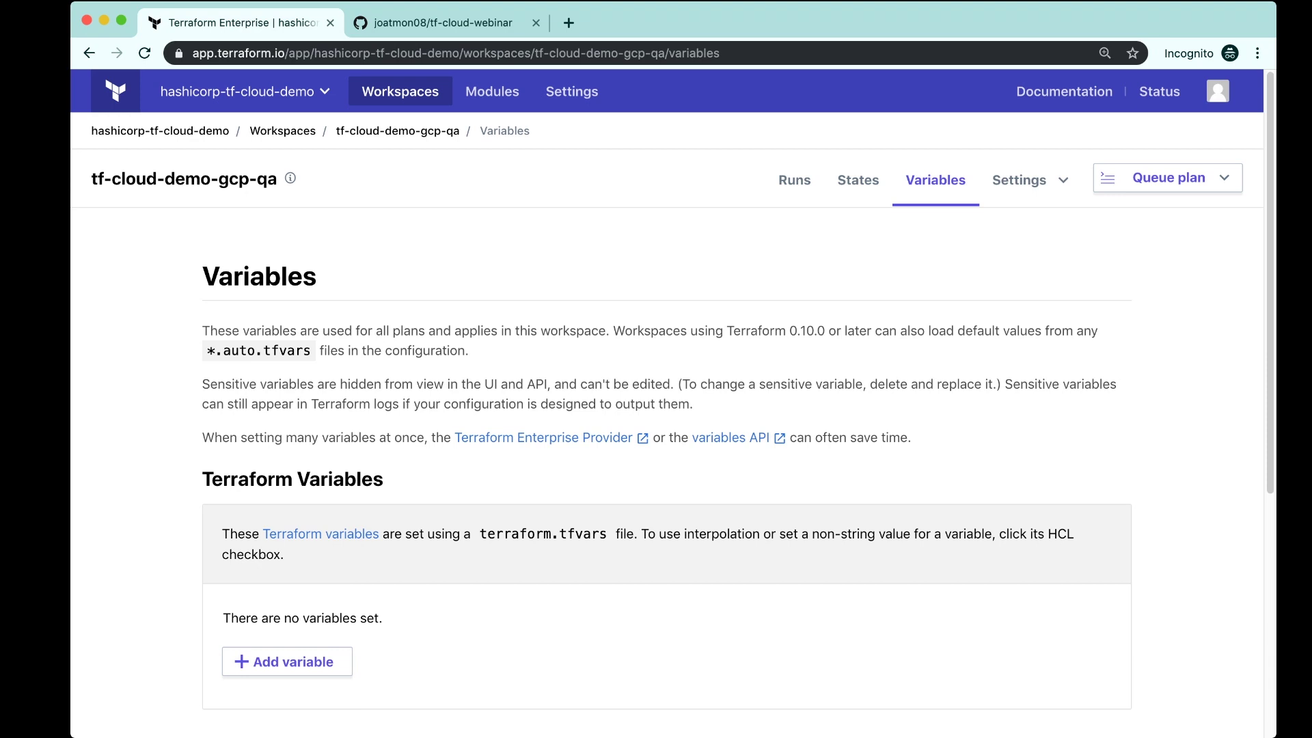
Step: Switch to the terminal and run the copied command that fills the qa workspace's region, subnet_cidr, cluster_name, project and credentials variables
{"action": "key", "text": "super+Tab"}
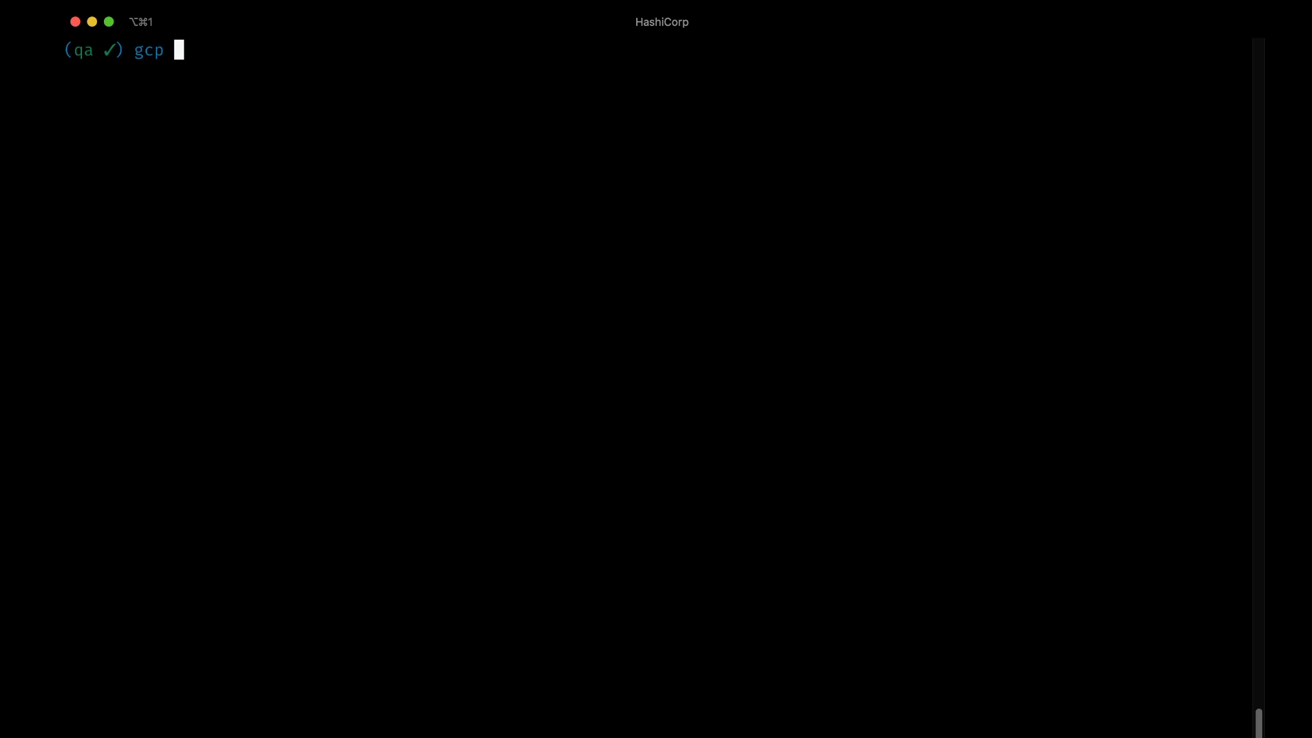
{"action": "key", "text": "super+v"}
{"action": "key", "text": "Return"}
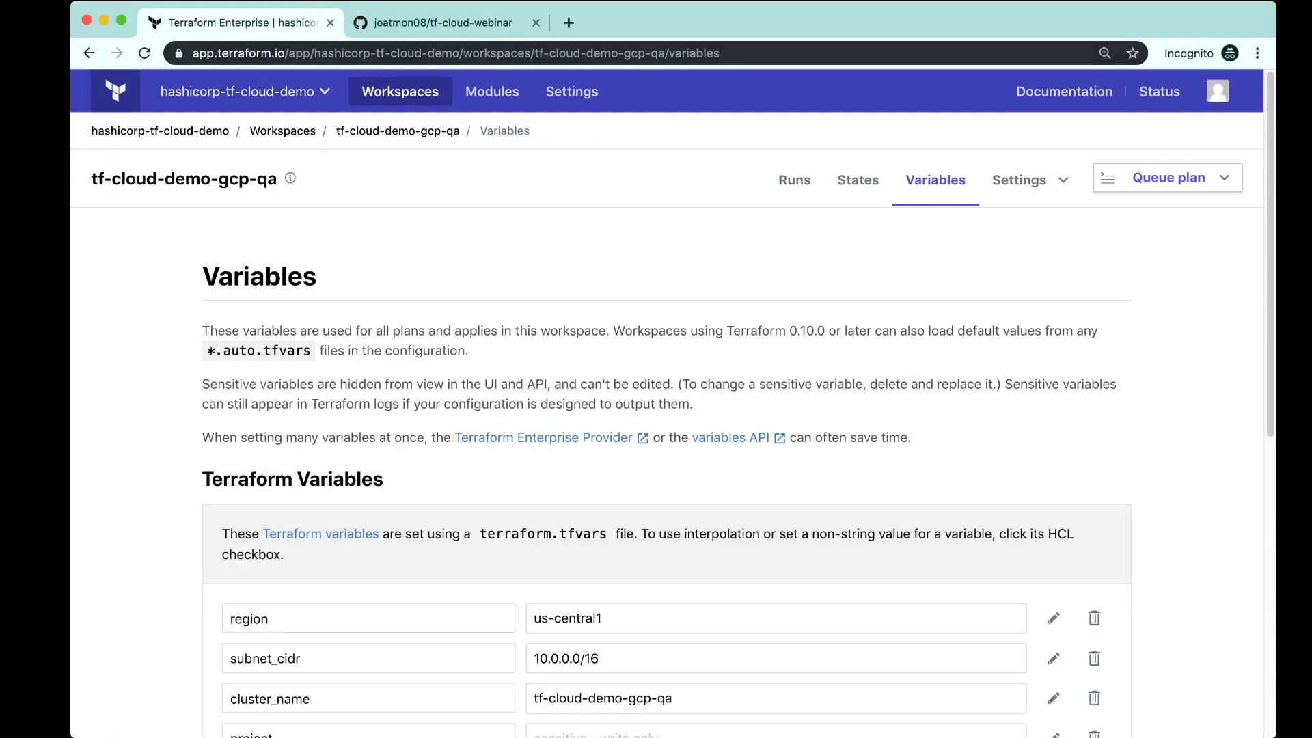
Step: Review the Terraform variables of the tf-cloud-demo-gcp-qa workspace in Terraform Enterprise and queue its first plan
{"action": "scroll", "coordinate": [673, 404], "scroll_direction": "down", "scroll_amount": 4}
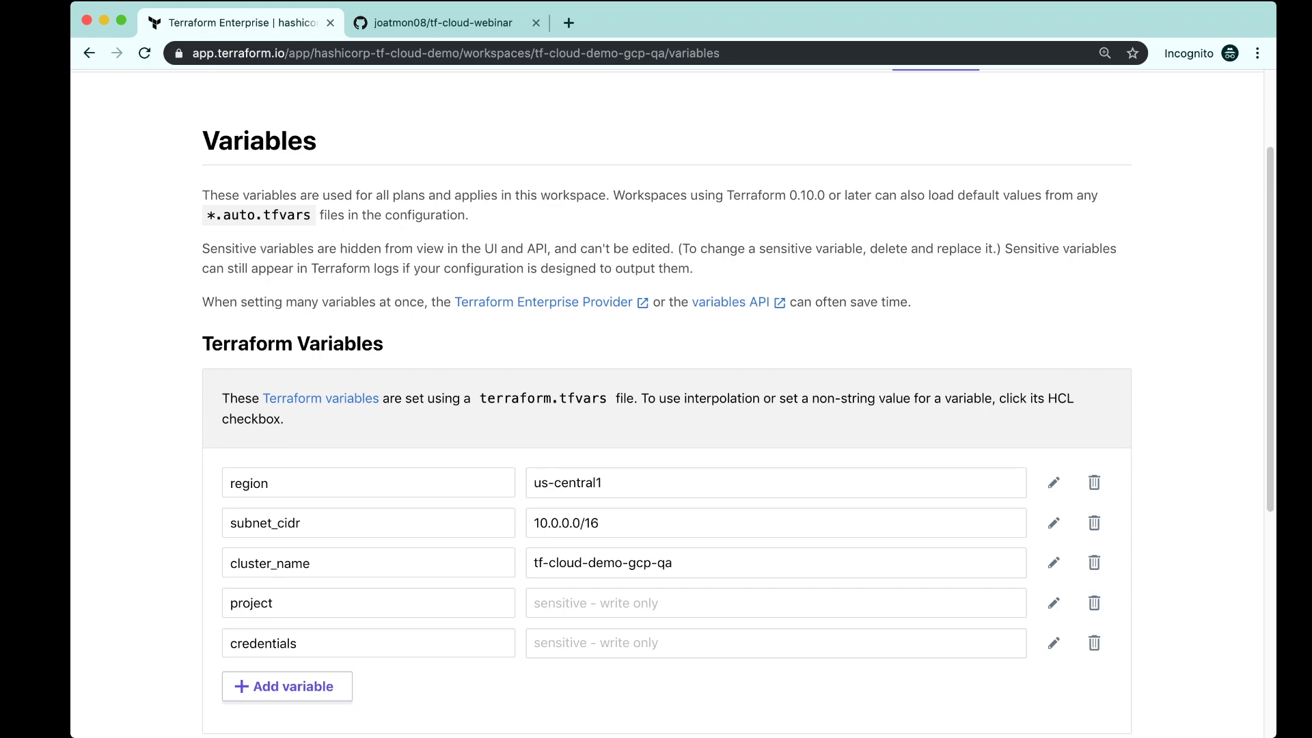
{"action": "scroll", "coordinate": [674, 403], "scroll_direction": "up", "scroll_amount": 4}
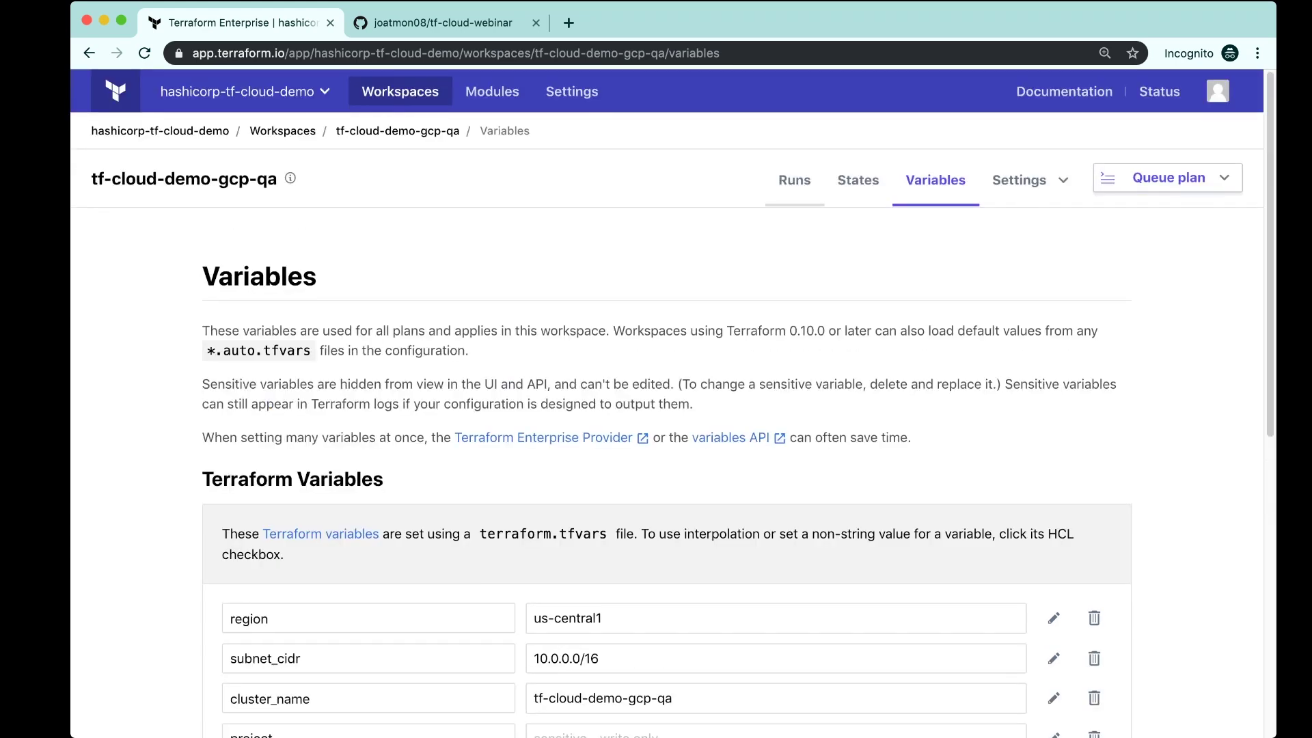
{"action": "left_click", "coordinate": [794, 180]}
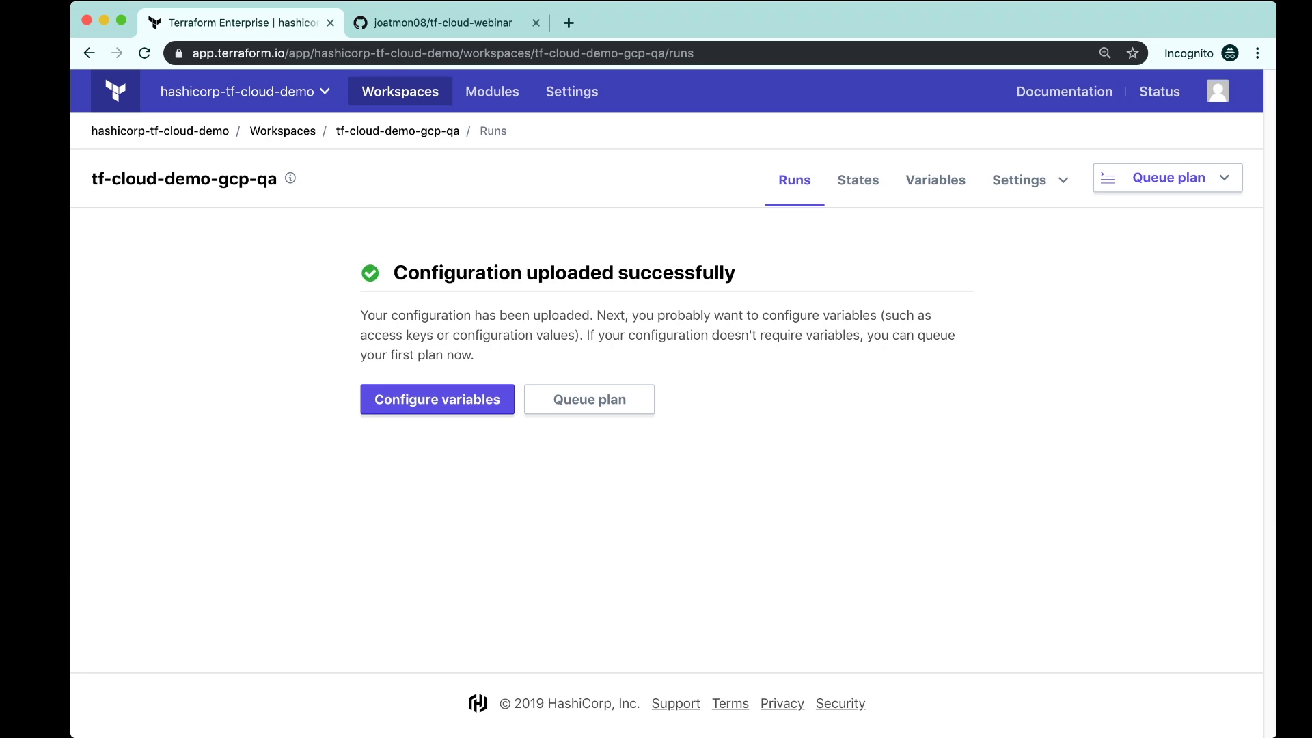
{"action": "left_click", "coordinate": [590, 399]}
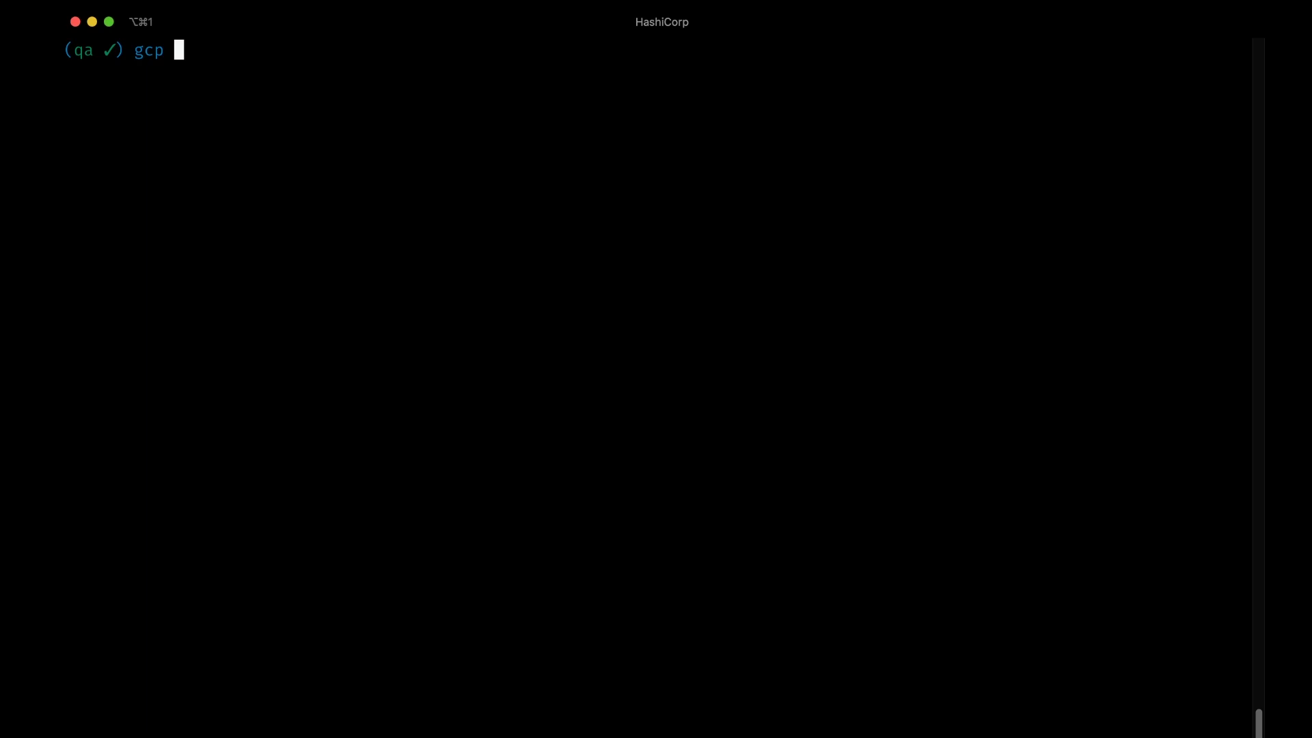
Step: In the terminal, open network.tf with vim, uncomment the whole subnet_backup resource block, and save and close the file
{"action": "type", "text": "vim n"}
{"action": "key", "text": "Tab"}
{"action": "key", "text": "Return"}
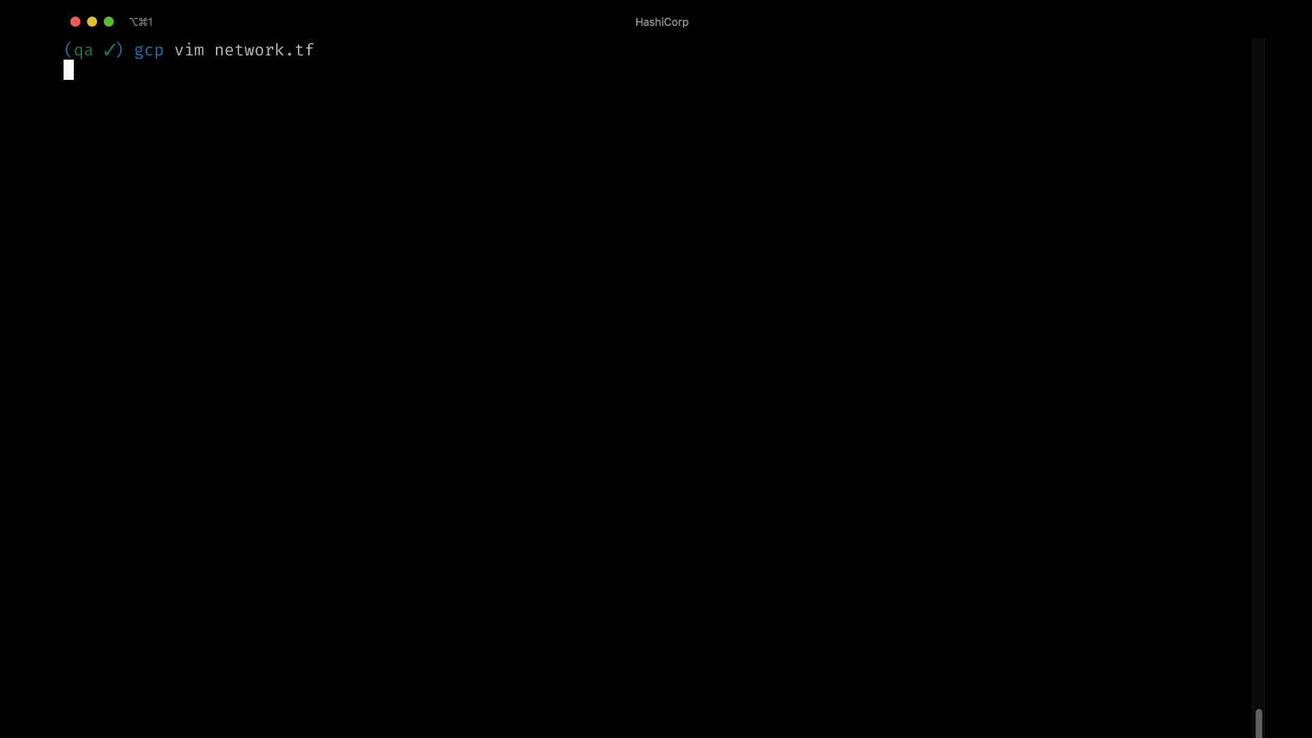
{"action": "key", "text": "j"}
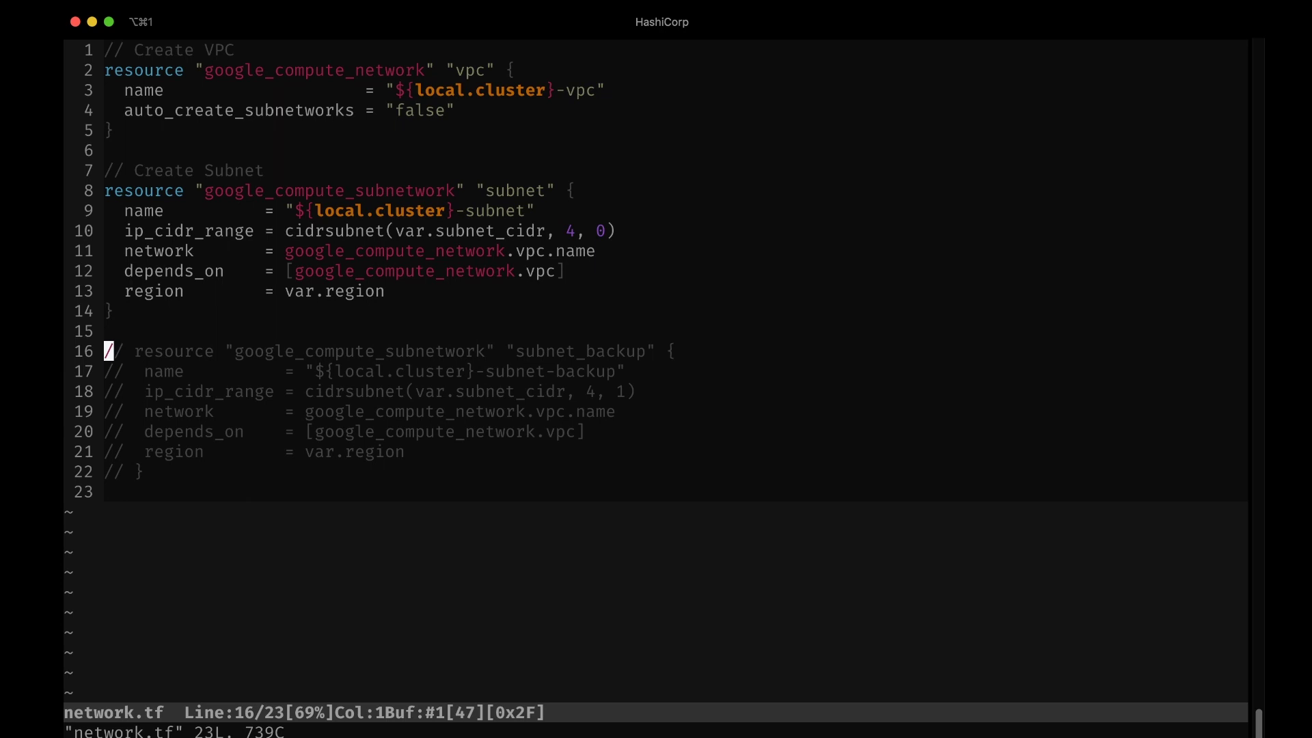
{"action": "key", "text": "ctrl+v"}
{"action": "key", "text": "j"}
{"action": "key", "text": "j"}
{"action": "key", "text": "j"}
{"action": "key", "text": "j"}
{"action": "key", "text": "j"}
{"action": "key", "text": "j"}
{"action": "key", "text": "l"}
{"action": "key", "text": "l"}
{"action": "key", "text": "l"}
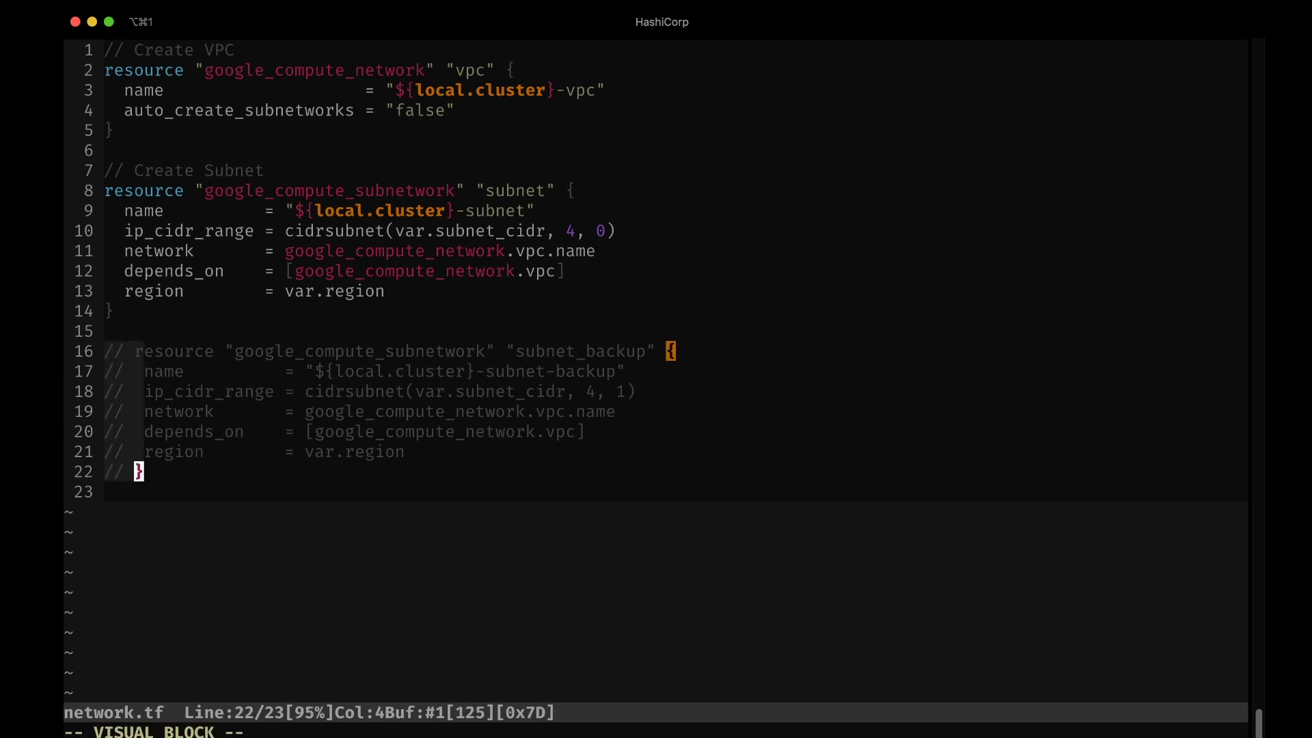
{"action": "key", "text": "h"}
{"action": "key", "text": "d"}
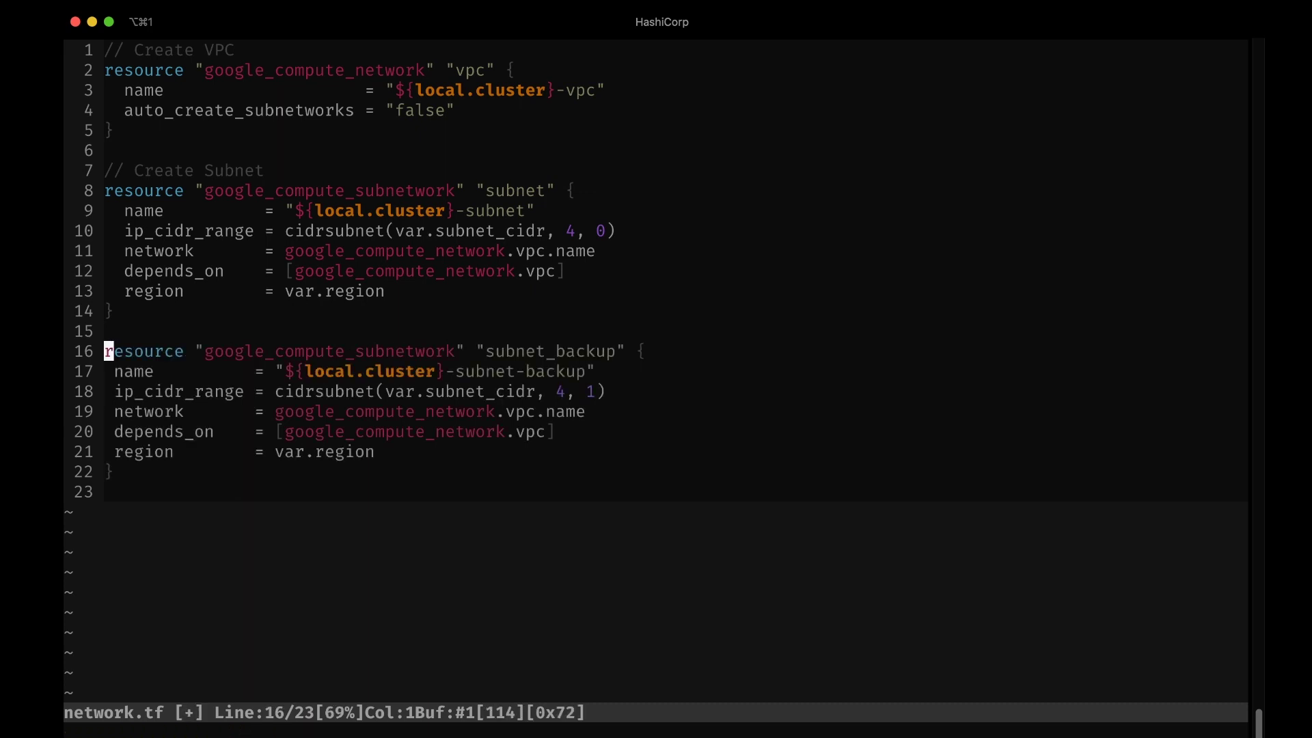
{"action": "key", "text": "shift+z"}
{"action": "key", "text": "shift+z"}
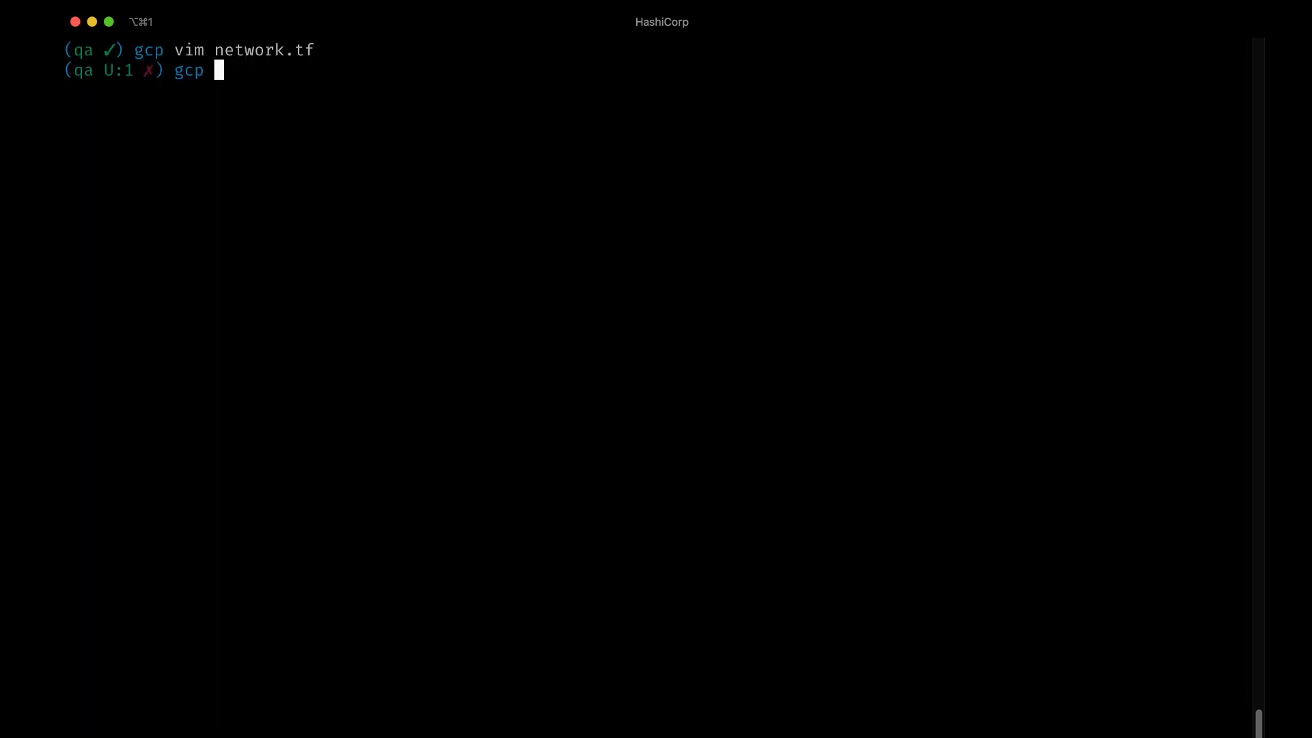
Step: Commit all changes with the message "New subnet" and push the qa branch to origin
{"action": "type", "text": "git commit "}
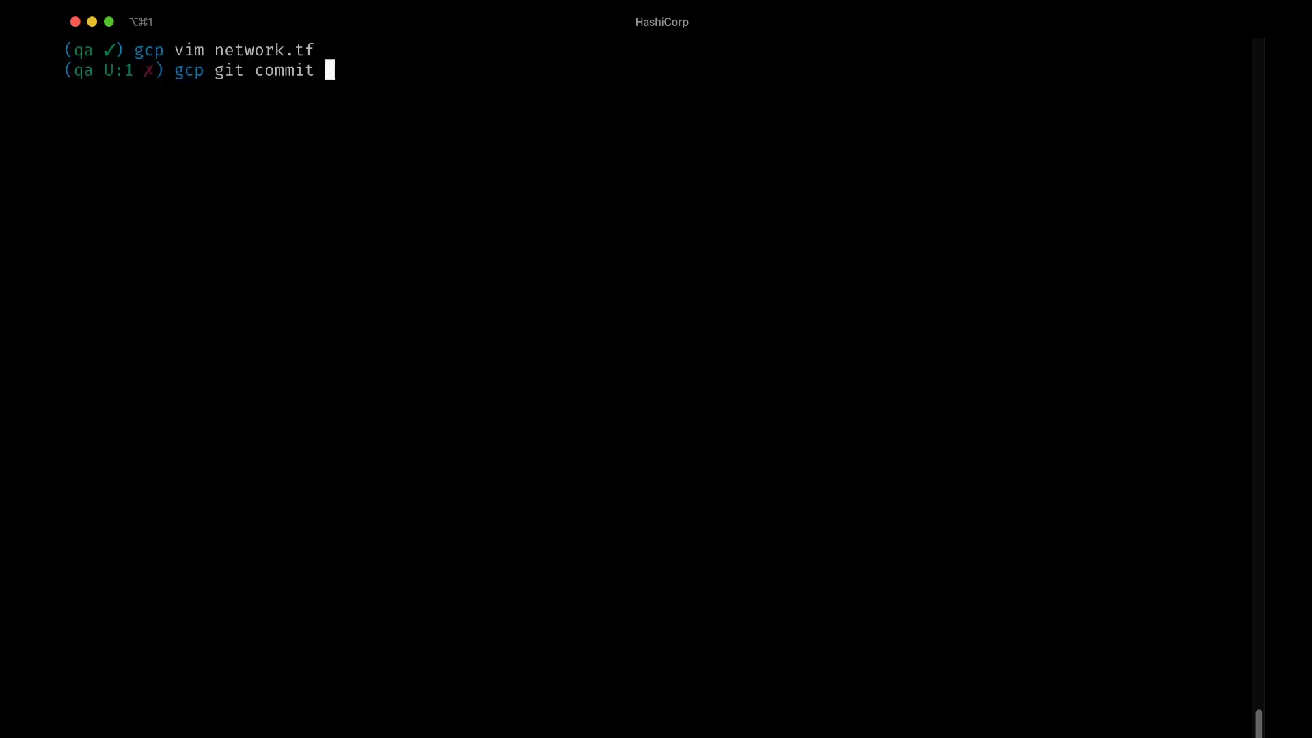
{"action": "type", "text": "-a -m \"New subnet\""}
{"action": "key", "text": "Return"}
{"action": "type", "text": "git push origin "}
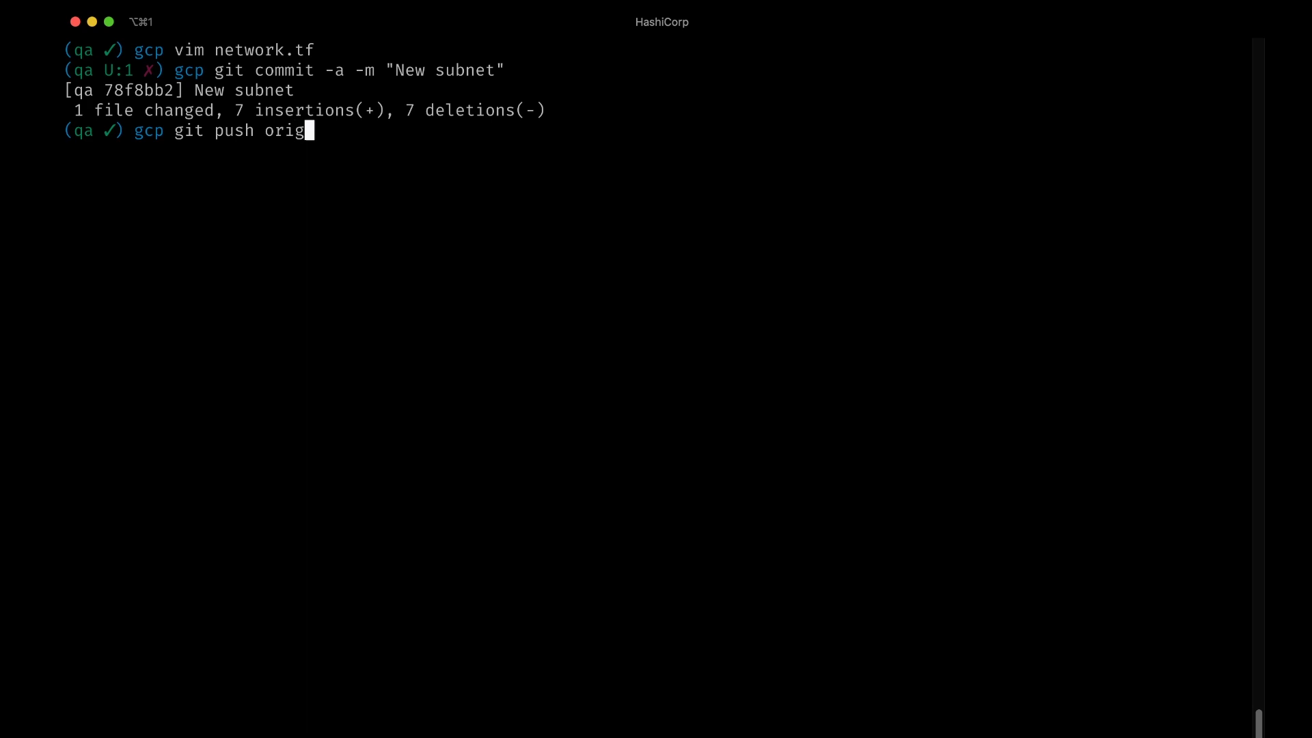
{"action": "type", "text": "qa"}
{"action": "key", "text": "Return"}
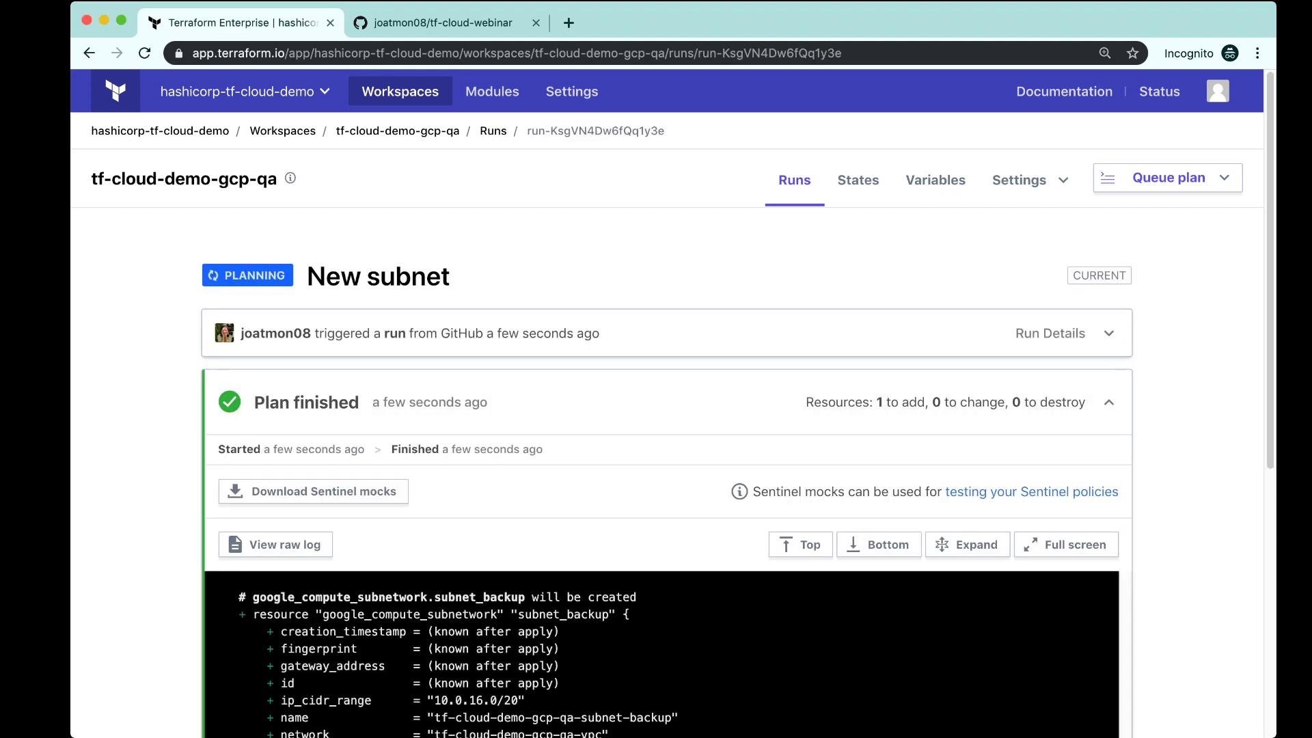
Step: Check the New subnet run's apply in Terraform Enterprise, and create a GitHub pull request titled "New subnet" from qa into master
{"action": "scroll", "coordinate": [656, 410], "scroll_direction": "down", "scroll_amount": 8}
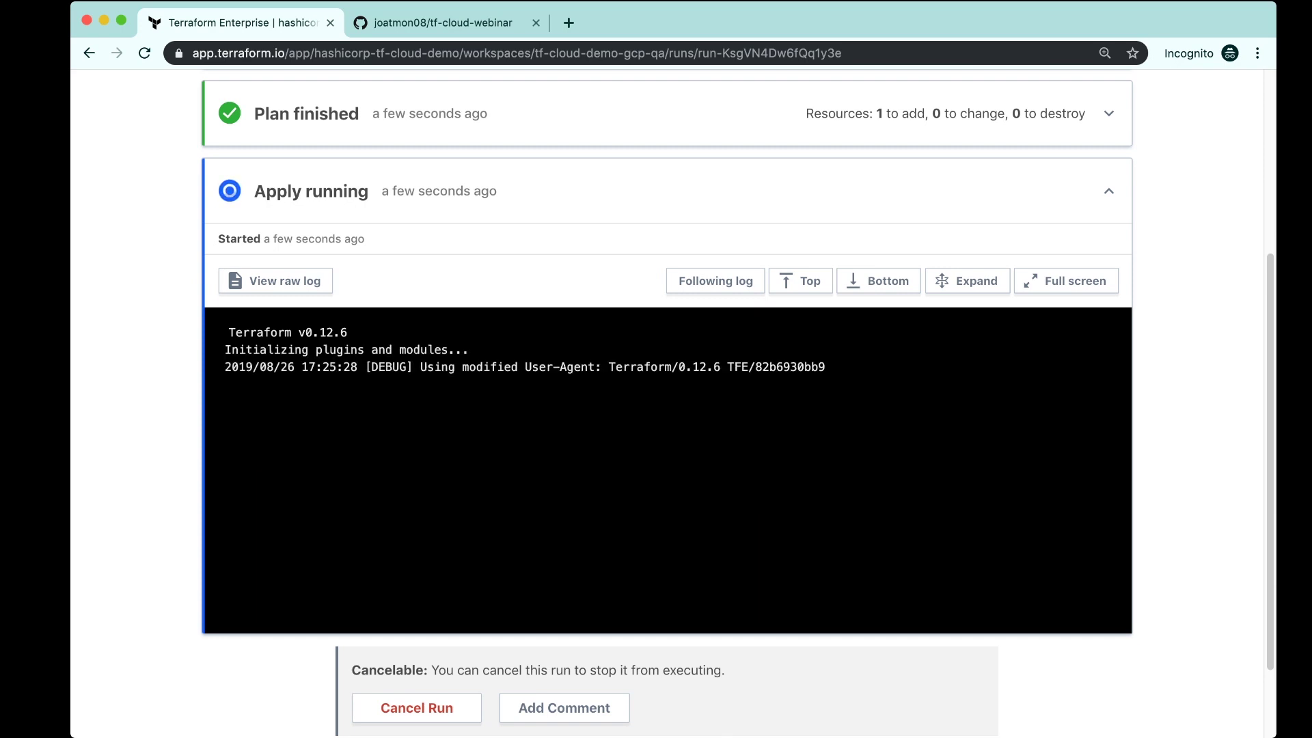
{"action": "key", "text": "ctrl+Tab"}
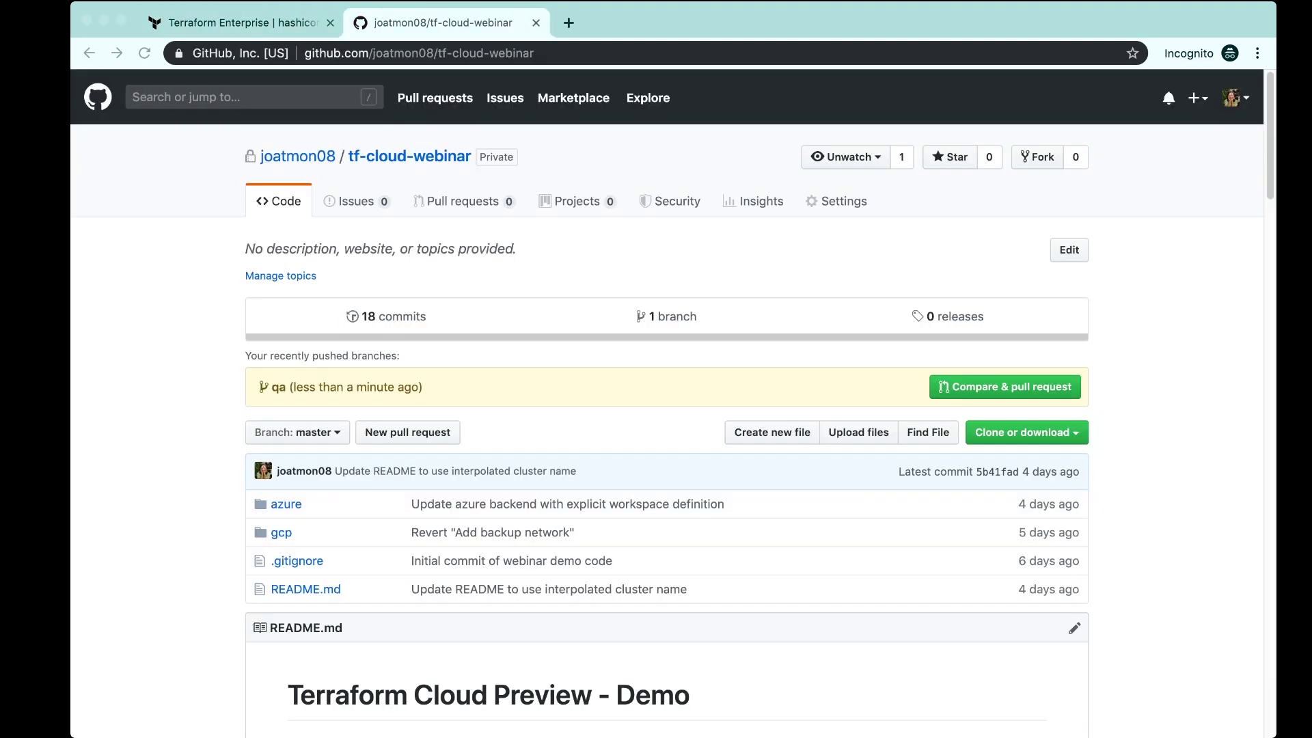
{"action": "left_click", "coordinate": [1005, 387]}
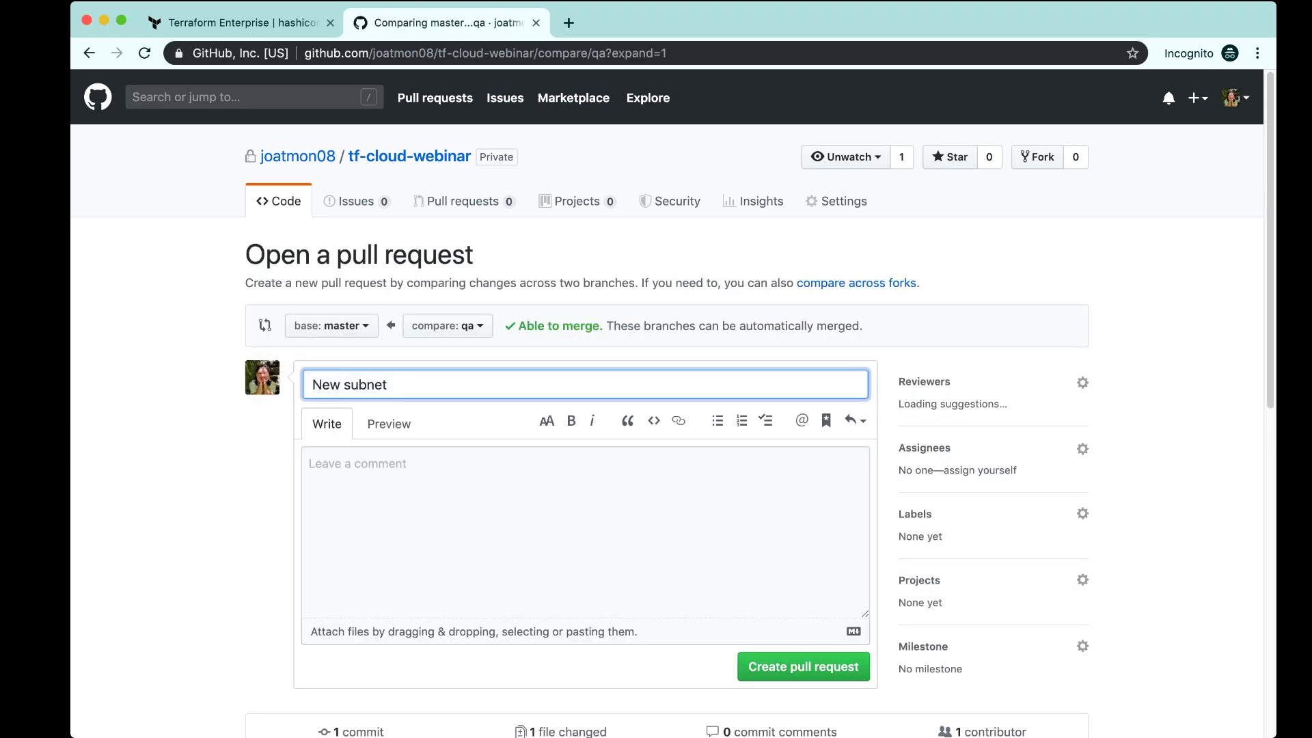
{"action": "scroll", "coordinate": [656, 410], "scroll_direction": "down", "scroll_amount": 2}
{"action": "key", "text": "Return"}
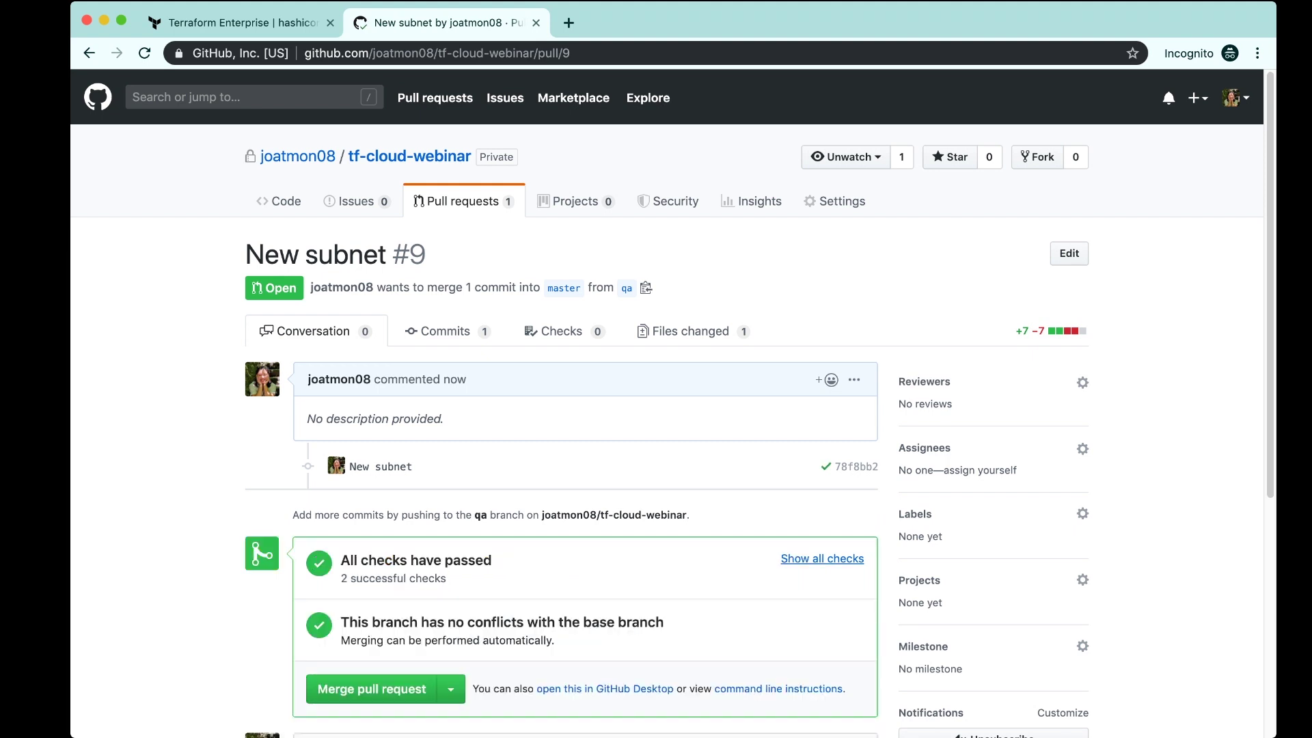
Step: Show all checks of the pull request, examine the plan for tf-cloud-demo-gcp-production, and close its page
{"action": "left_click", "coordinate": [822, 558]}
{"action": "left_click", "coordinate": [846, 616]}
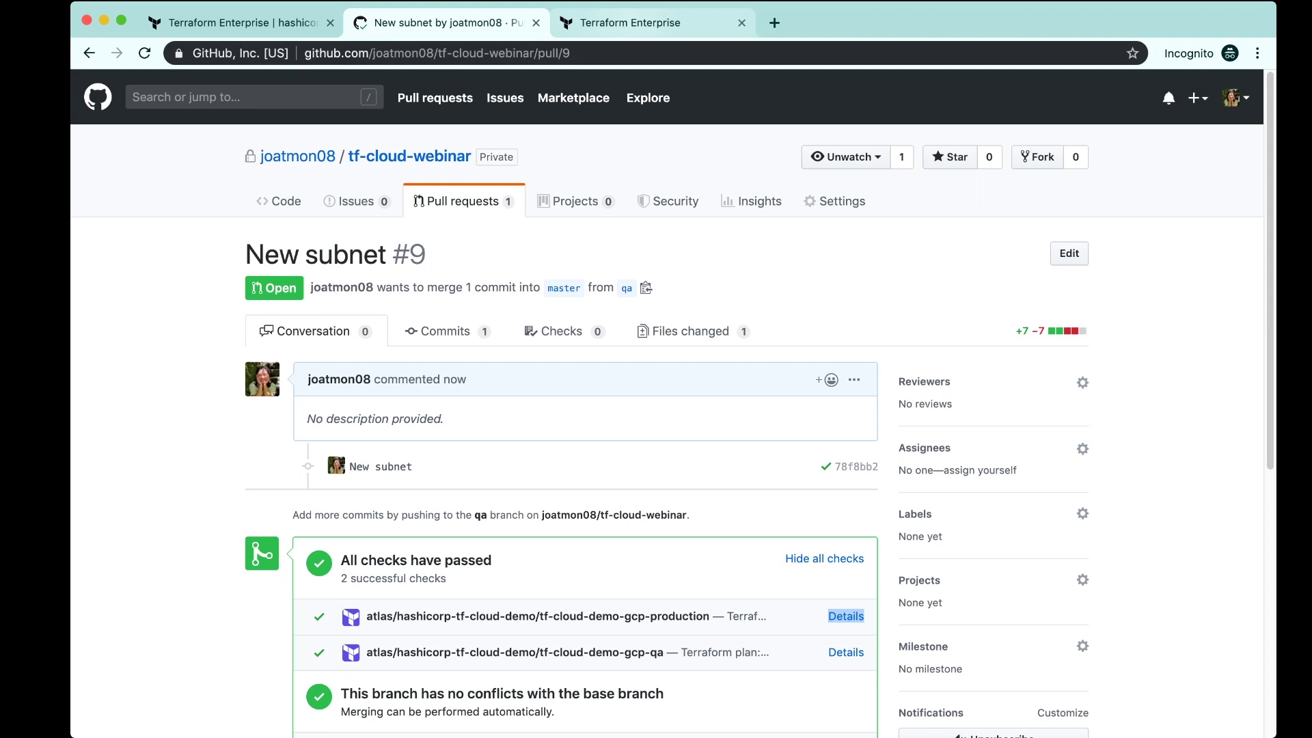
{"action": "key", "text": "ctrl+Tab"}
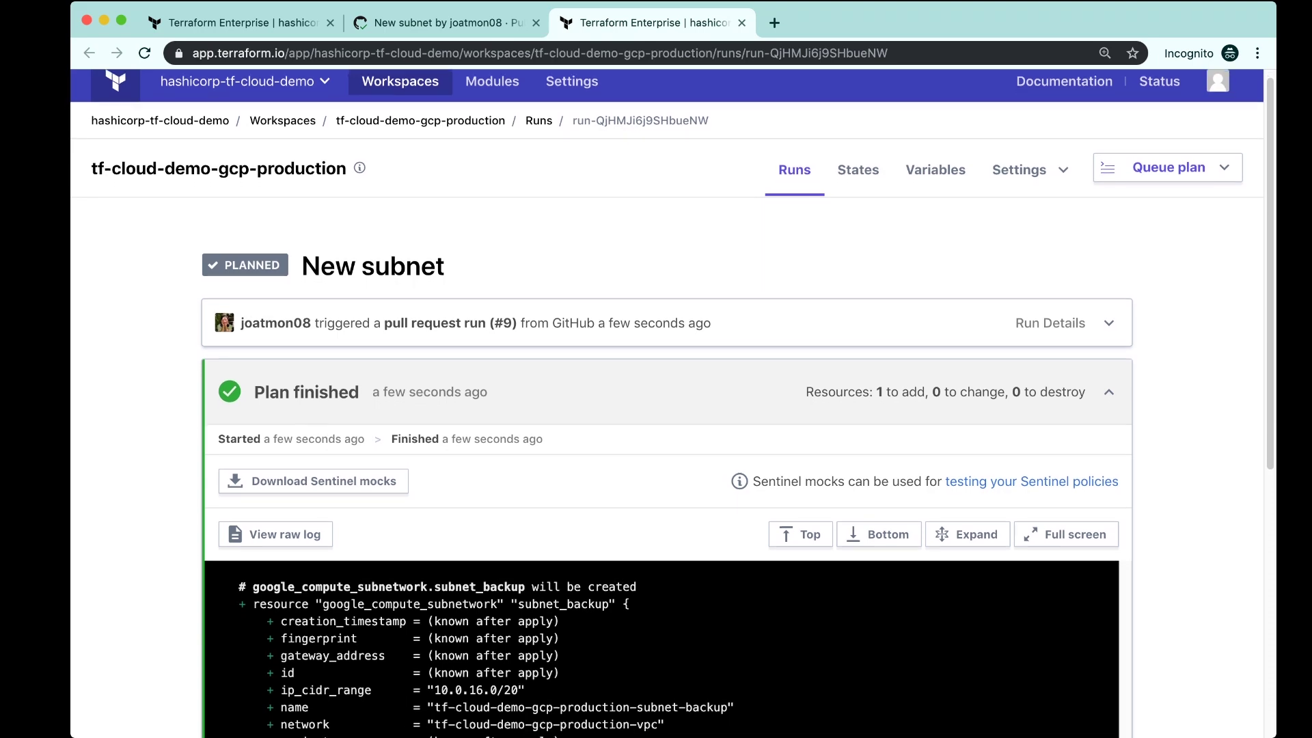
{"action": "scroll", "coordinate": [672, 403], "scroll_direction": "down", "scroll_amount": 1}
{"action": "scroll", "coordinate": [672, 403], "scroll_direction": "down", "scroll_amount": 5}
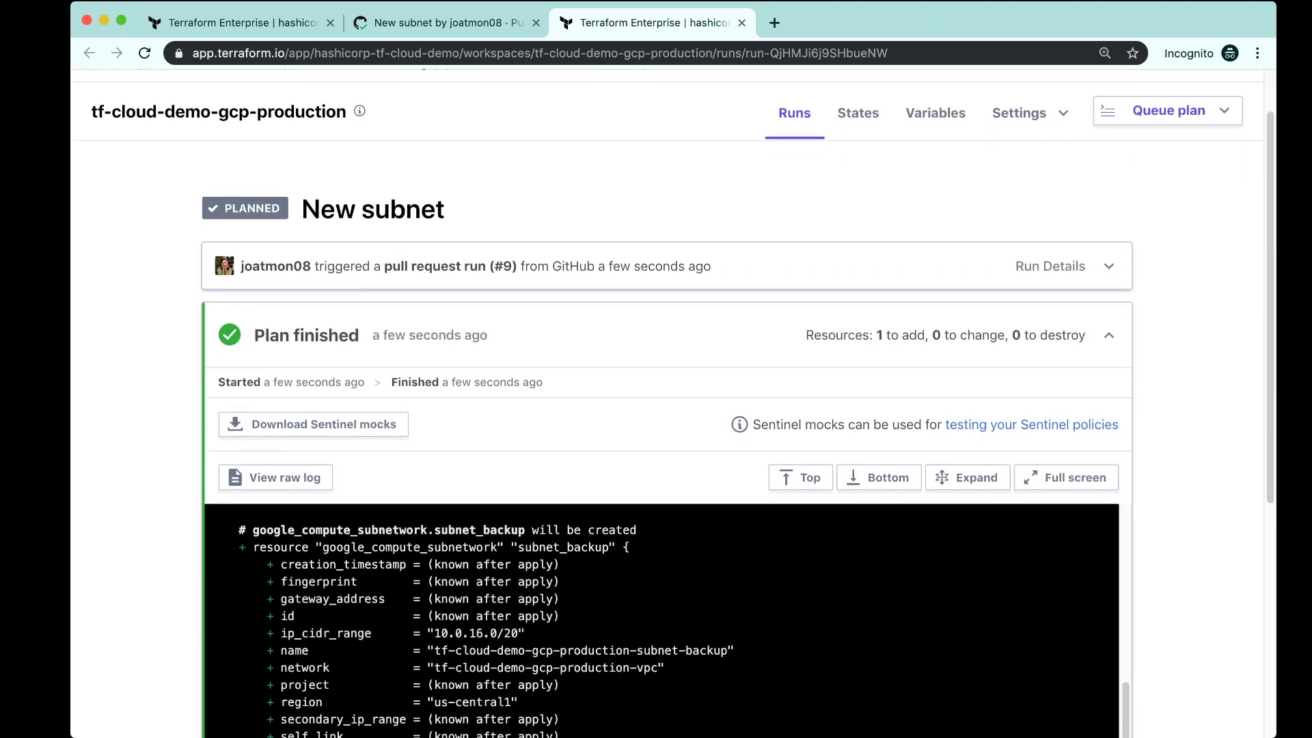
{"action": "scroll", "coordinate": [673, 403], "scroll_direction": "down", "scroll_amount": 2}
{"action": "key", "text": "super+w"}
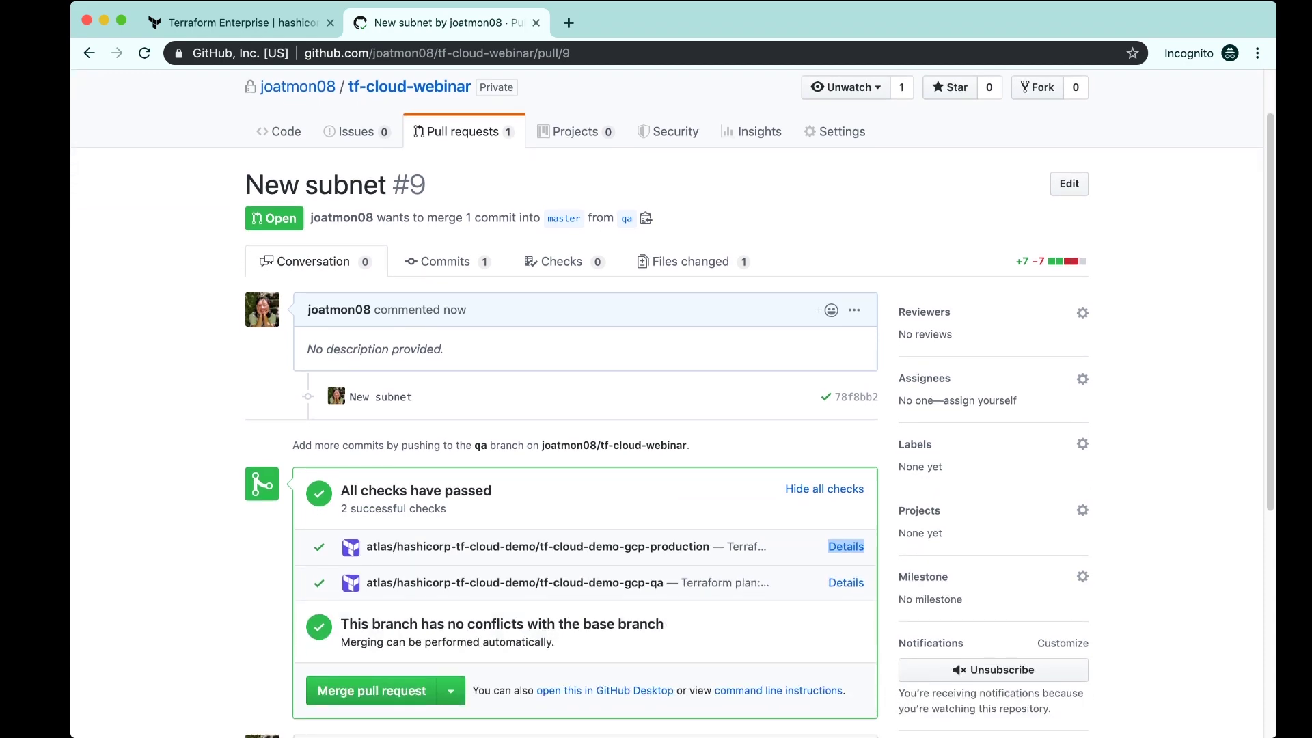
Step: Merge the New subnet pull request into master and return to the qa workspace's run in Terraform Enterprise
{"action": "scroll", "coordinate": [672, 403], "scroll_direction": "down", "scroll_amount": 1}
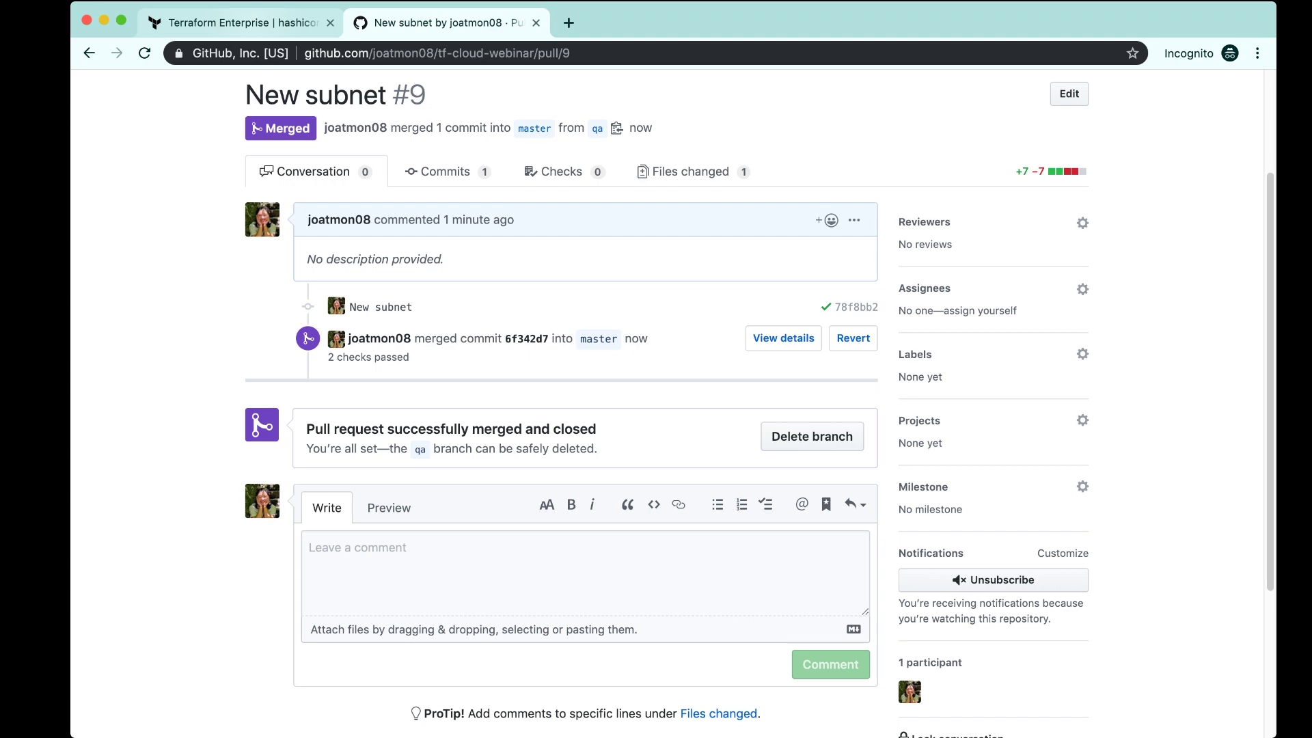
{"action": "key", "text": "super+alt+Left"}
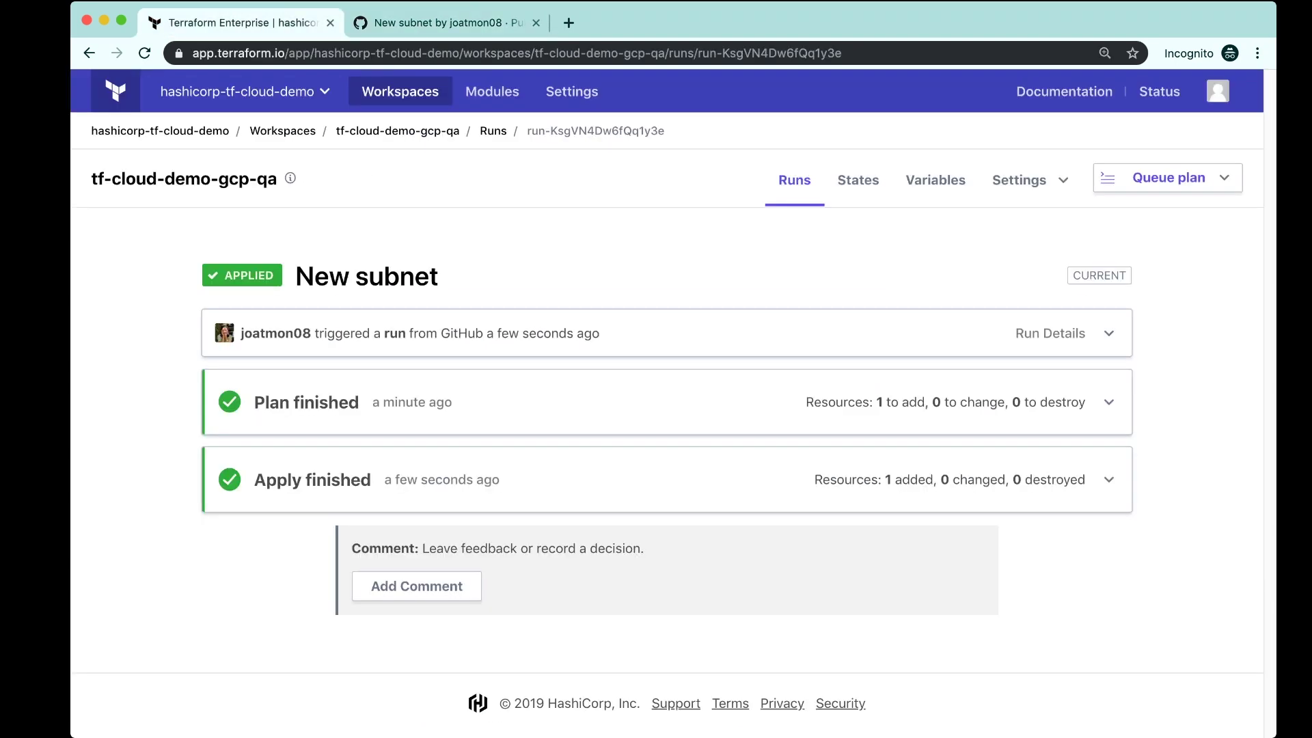